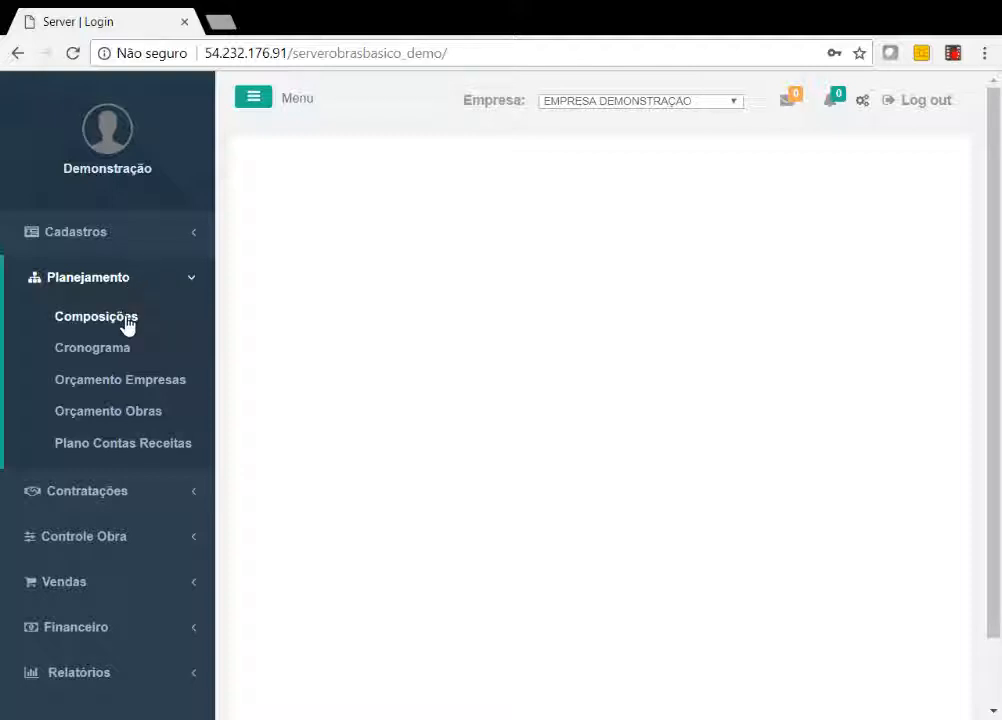
Open the Composições screen and load the full list of compositions to look through it.
click(126, 320)
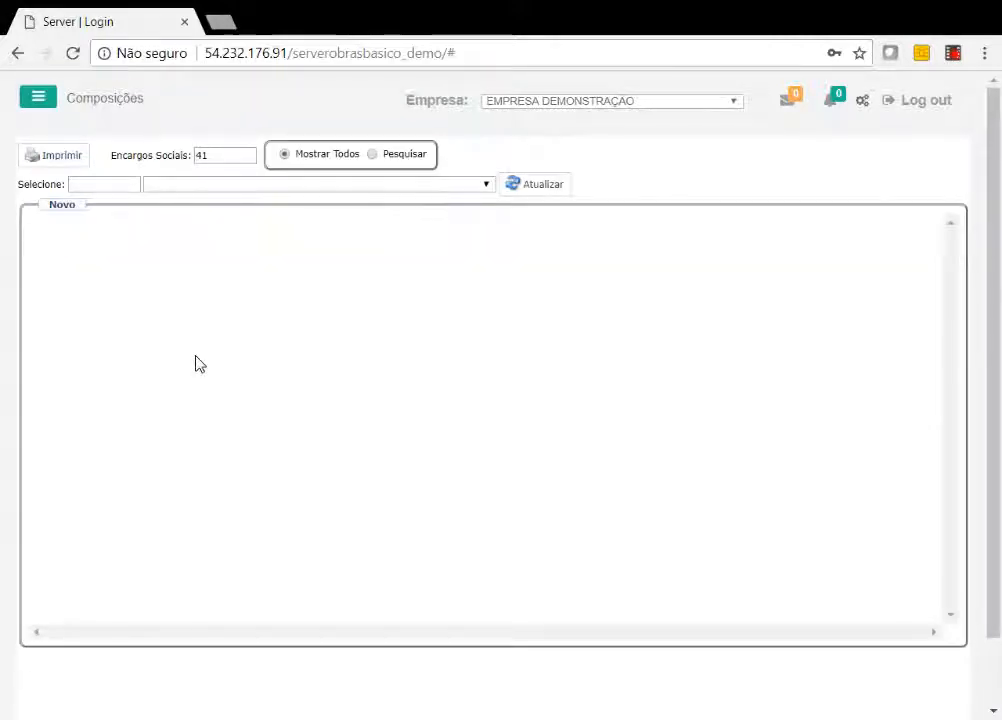
click(541, 188)
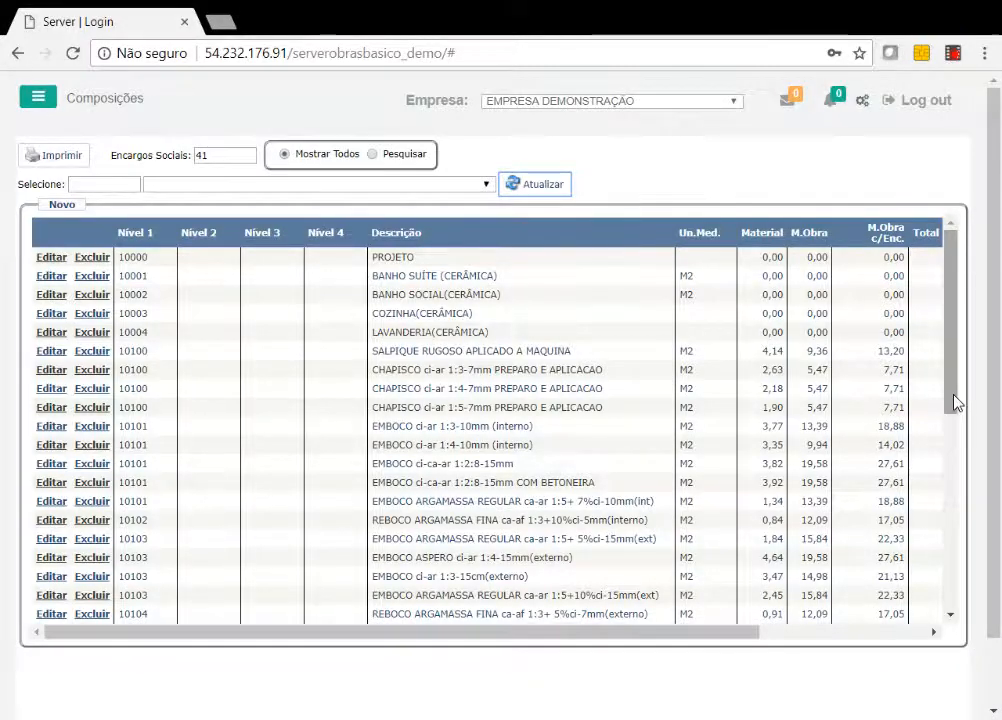
drag(953, 398, 913, 606)
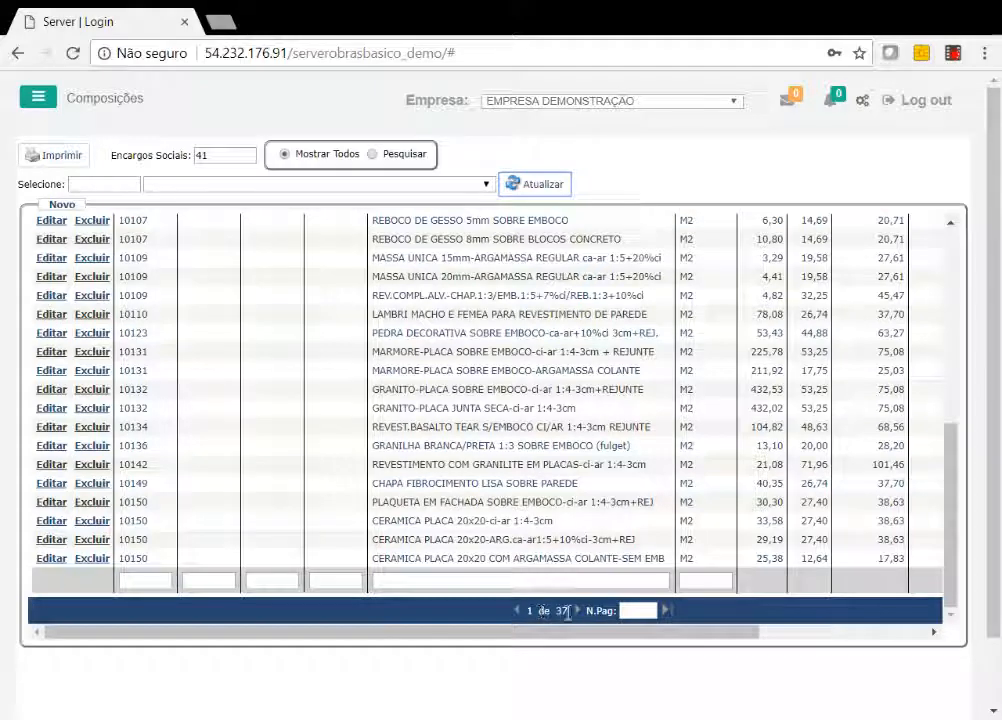
click(955, 248)
click(958, 253)
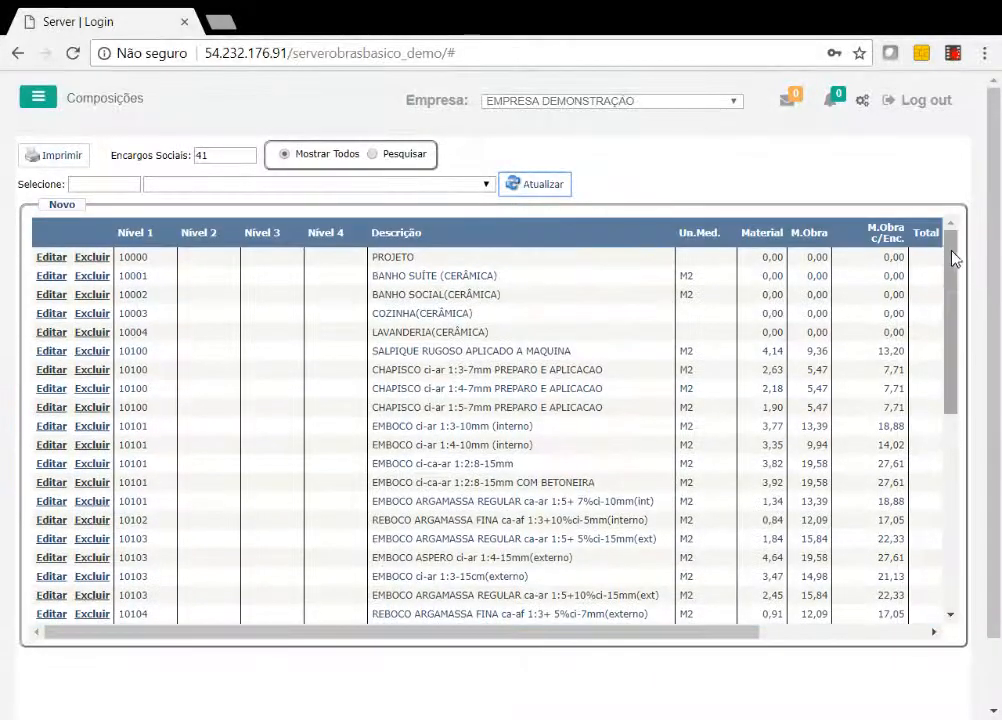
Examine the code, description, unit, material and labour costs of the first EMBOCO ci-ar 1:3-10mm (interno) composition.
double_click(133, 426)
drag(372, 428, 447, 428)
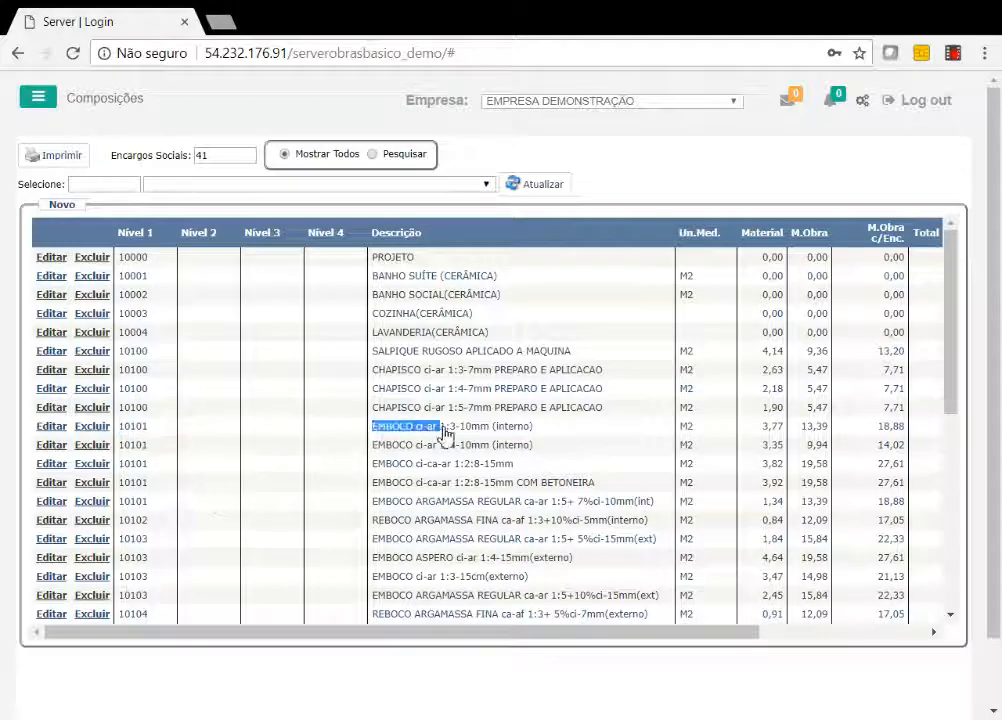
drag(688, 427, 681, 426)
drag(762, 426, 777, 427)
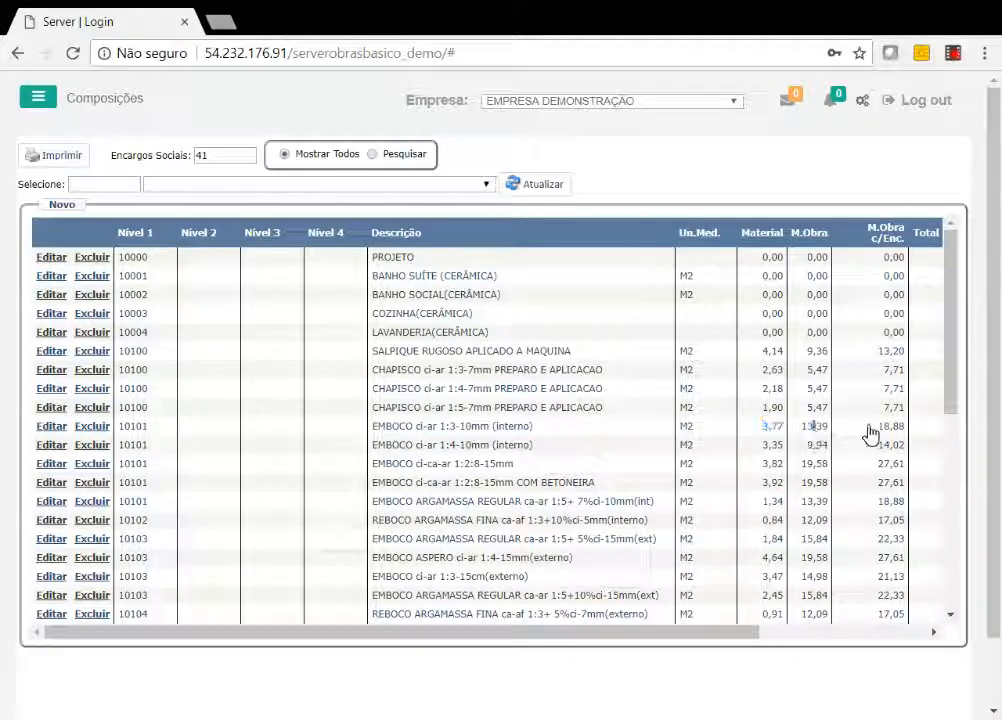
drag(886, 428, 877, 428)
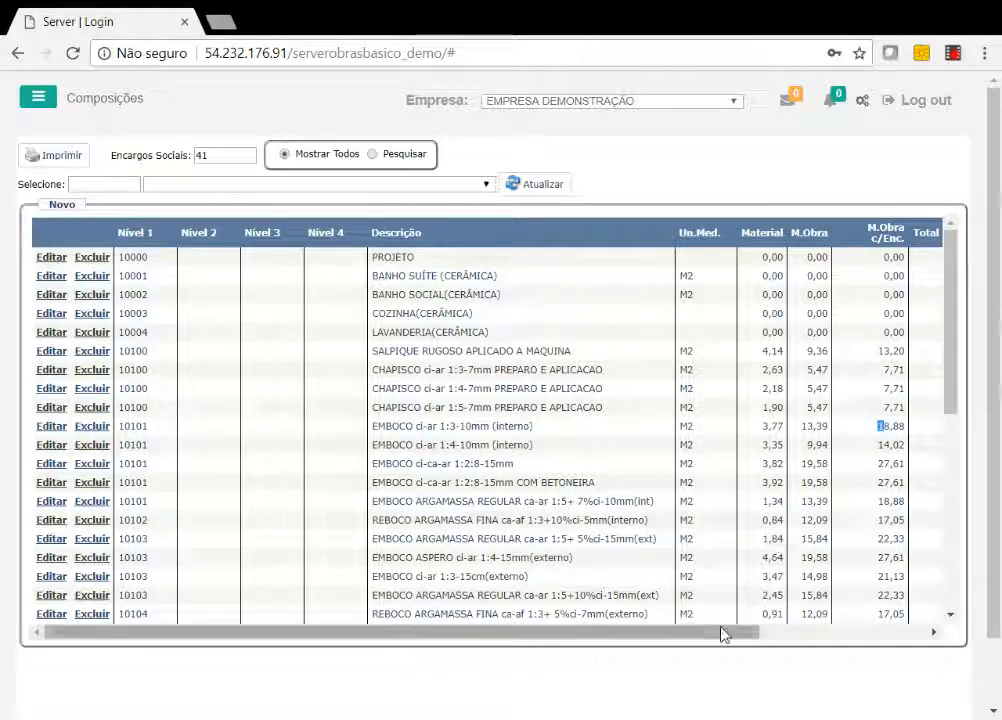
Open the composition REBOCO ARGAMASSA FINA ca-af 1:3+10%ci-5mm(interno), search "cimento" and select CIMENTO COLA AC II for a new insumo line.
double_click(420, 520)
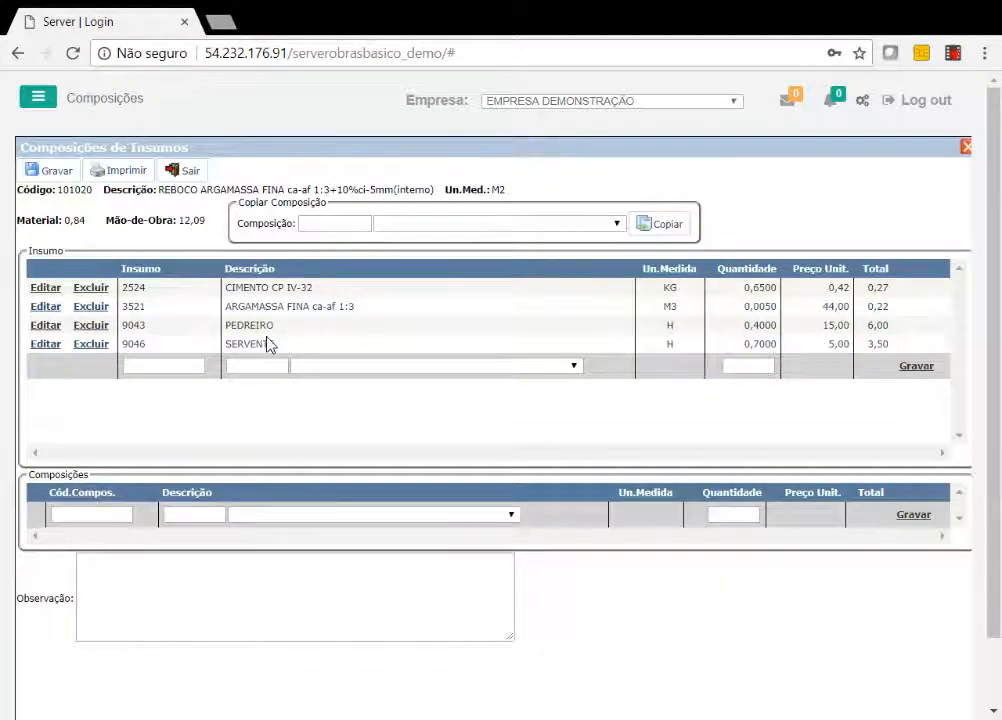
drag(55, 475, 75, 473)
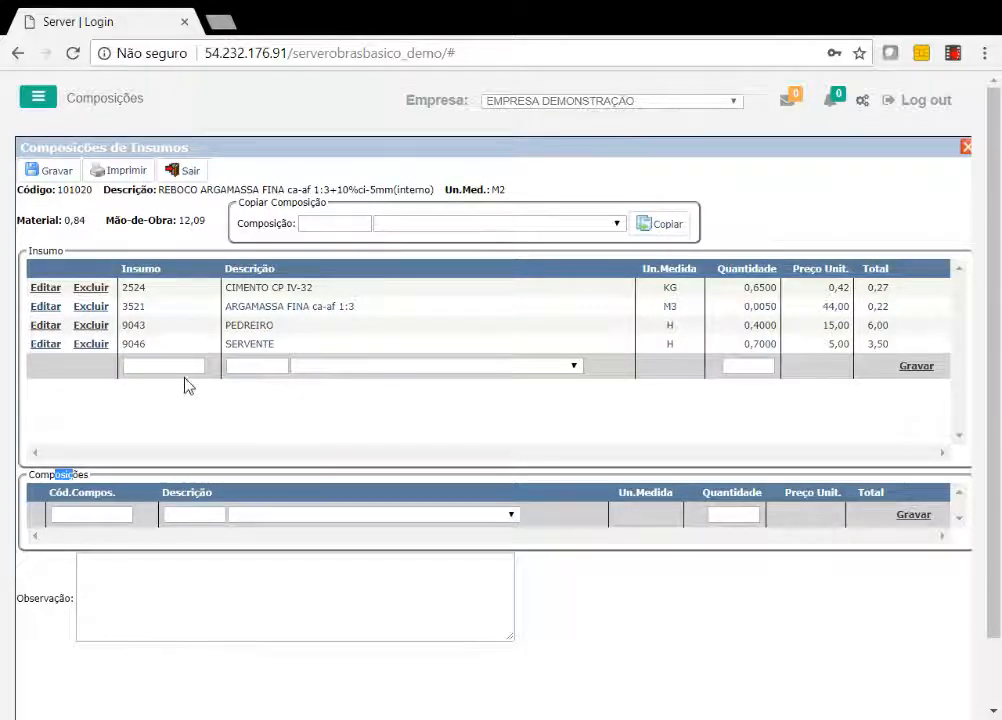
click(258, 366)
text(cimento)
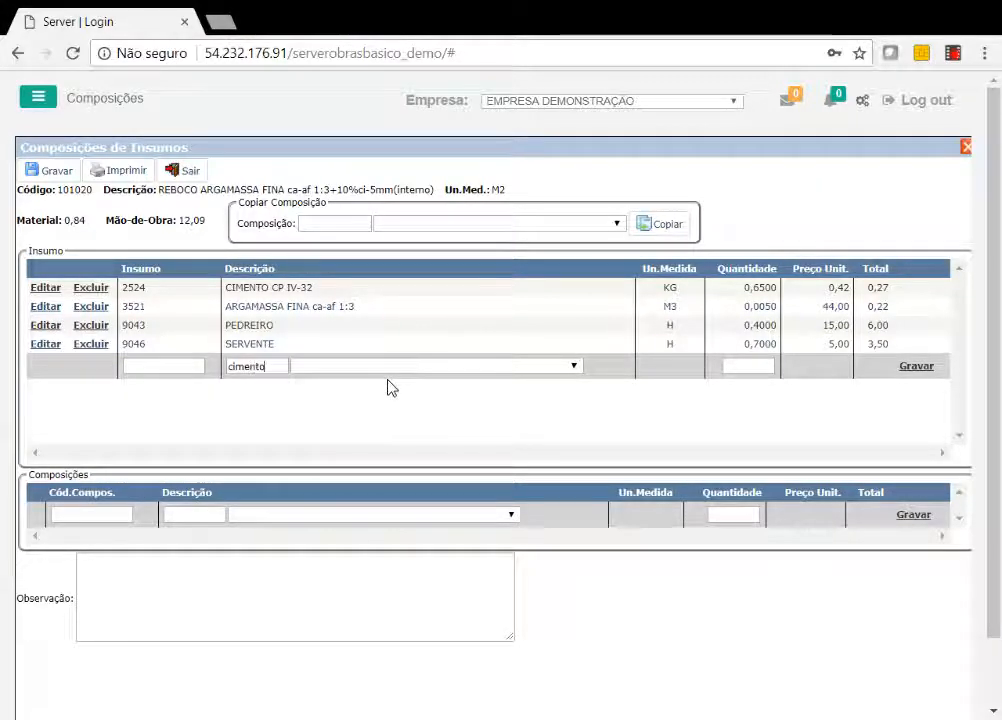
key(Tab)
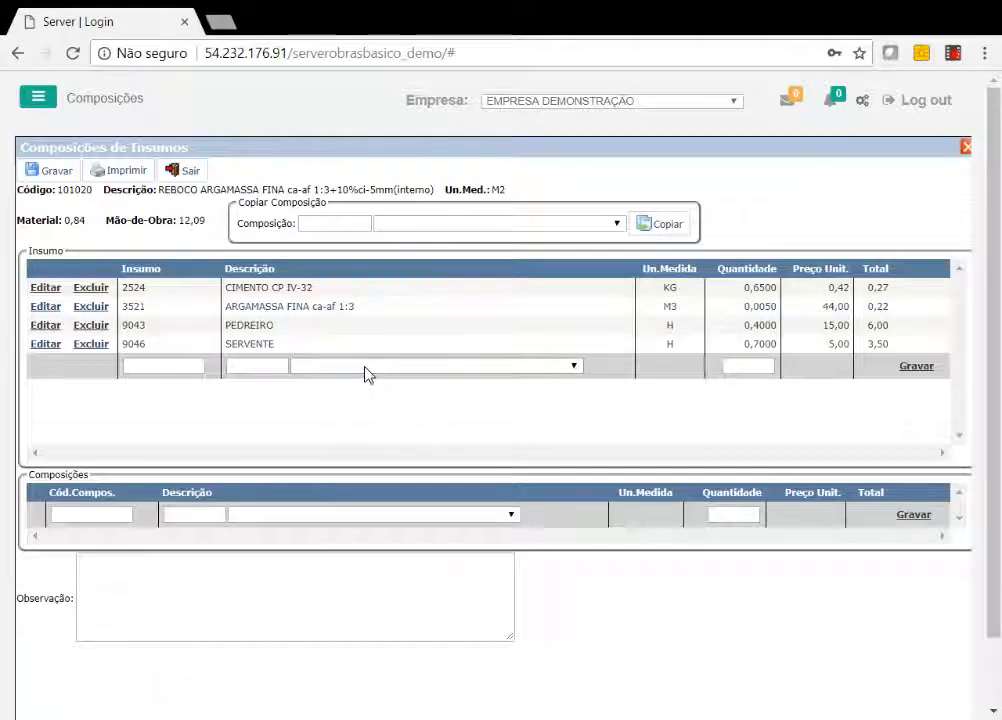
click(255, 366)
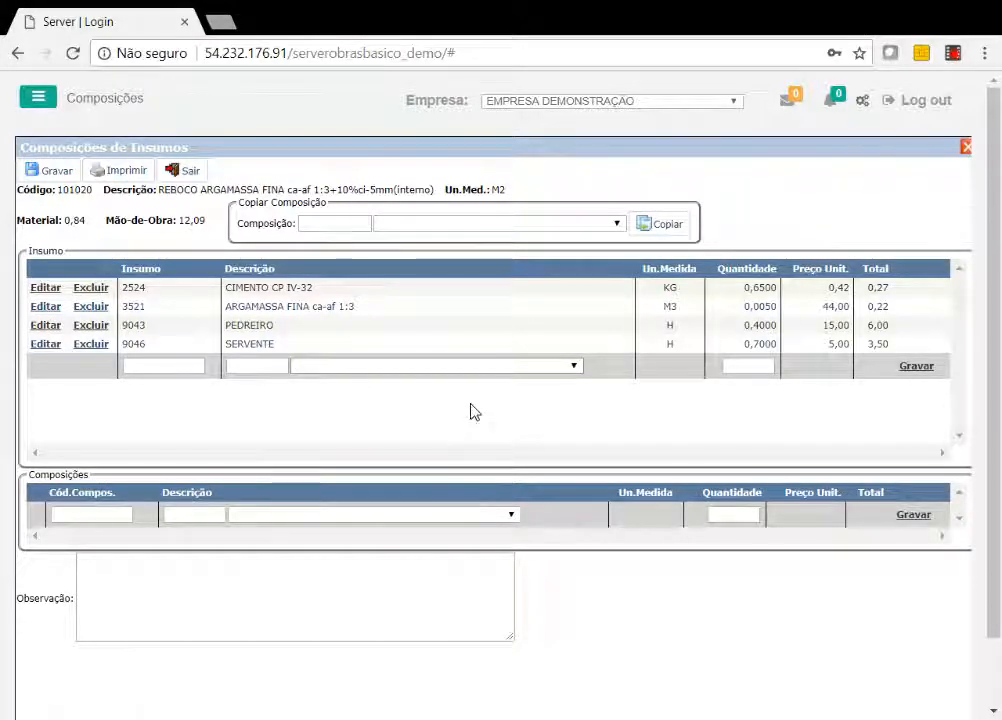
click(430, 406)
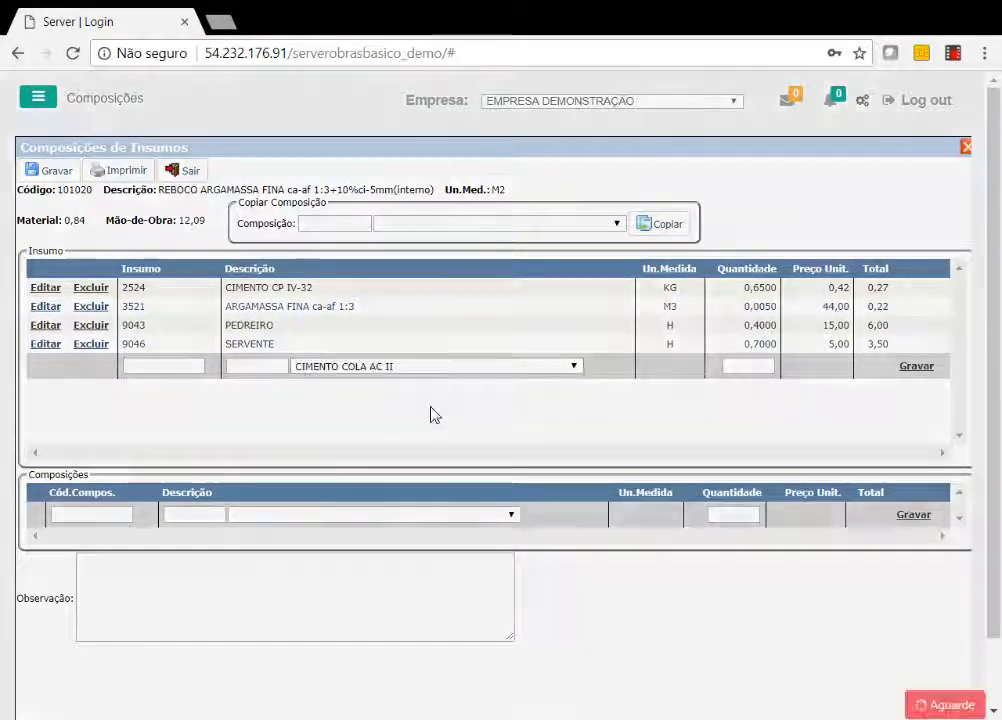
Check the new insumo's unit and price and the composition's unit, material and labour costs, and leave without saving.
drag(708, 373, 656, 371)
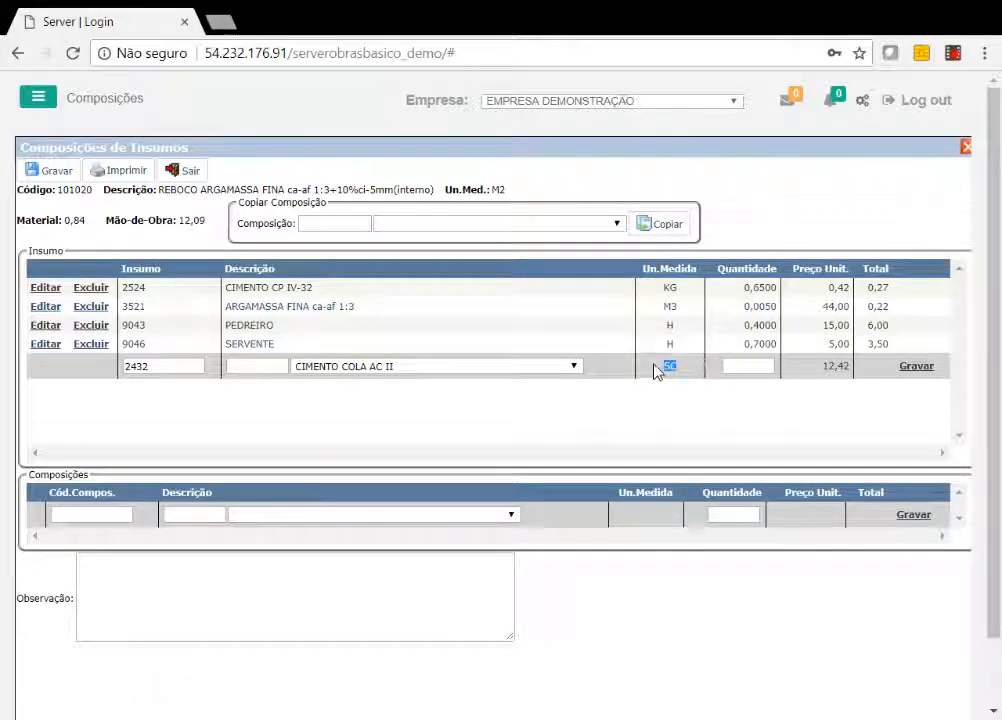
click(757, 369)
drag(825, 367, 857, 372)
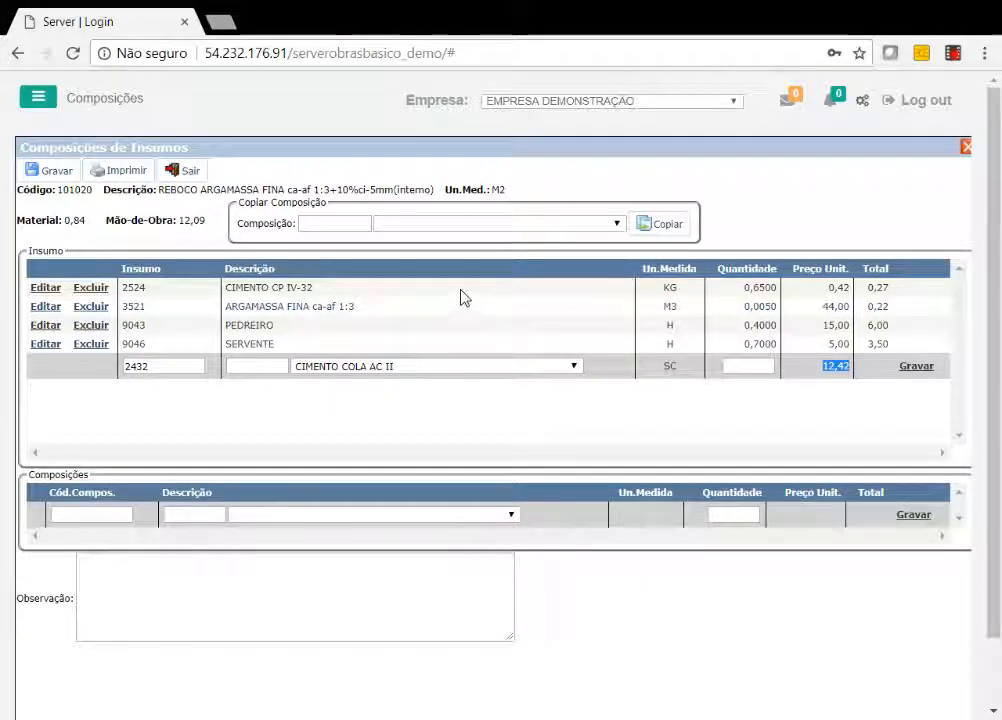
double_click(498, 189)
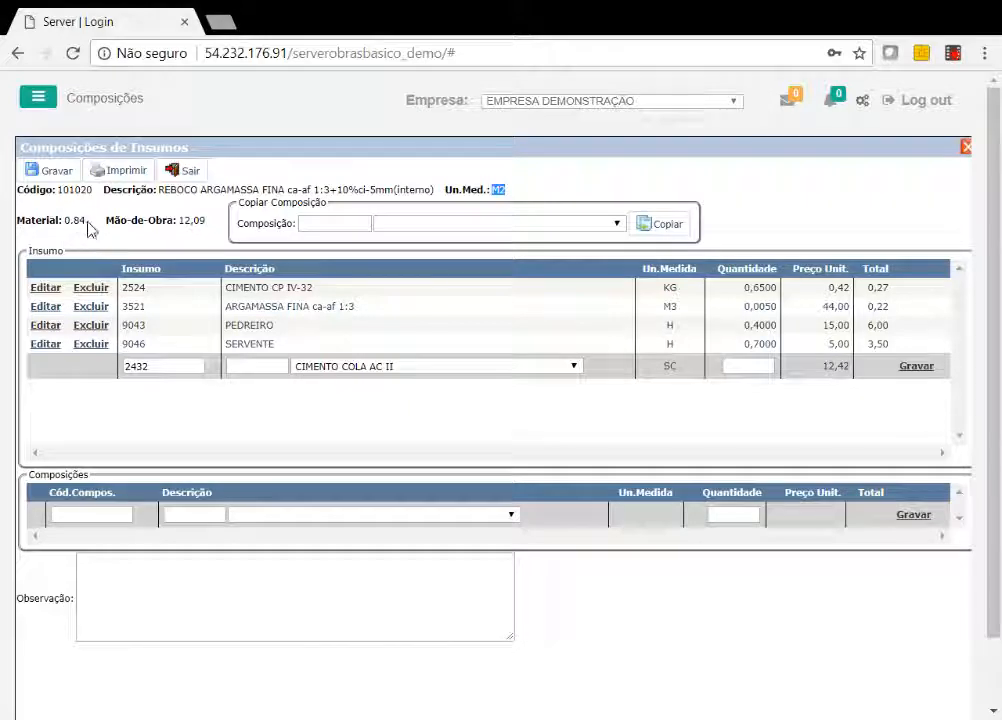
double_click(74, 220)
double_click(192, 220)
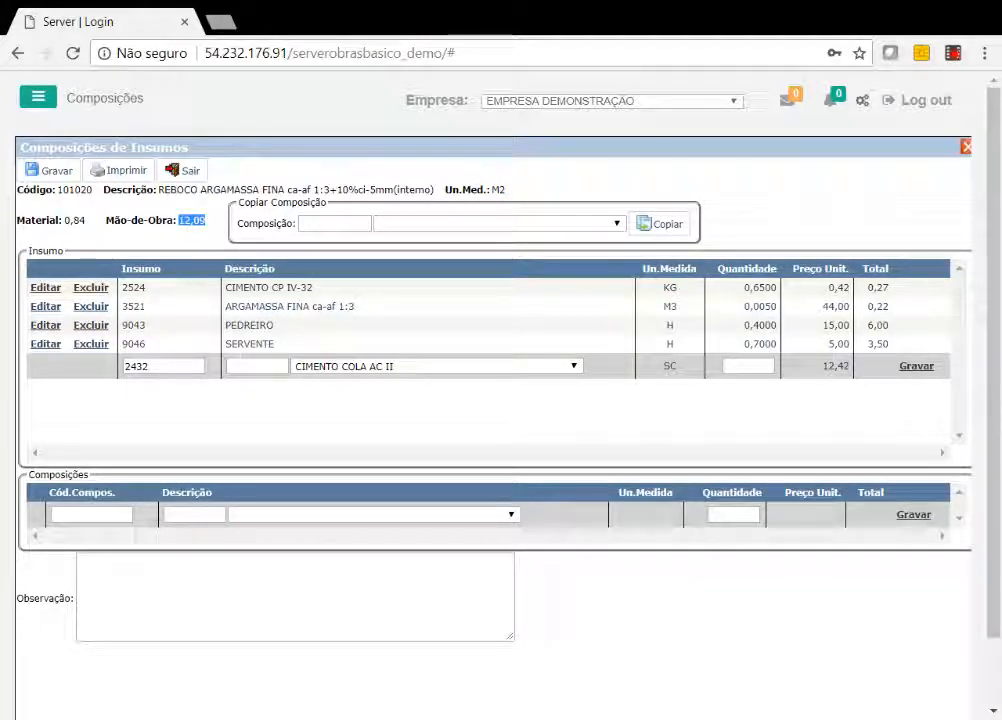
click(189, 172)
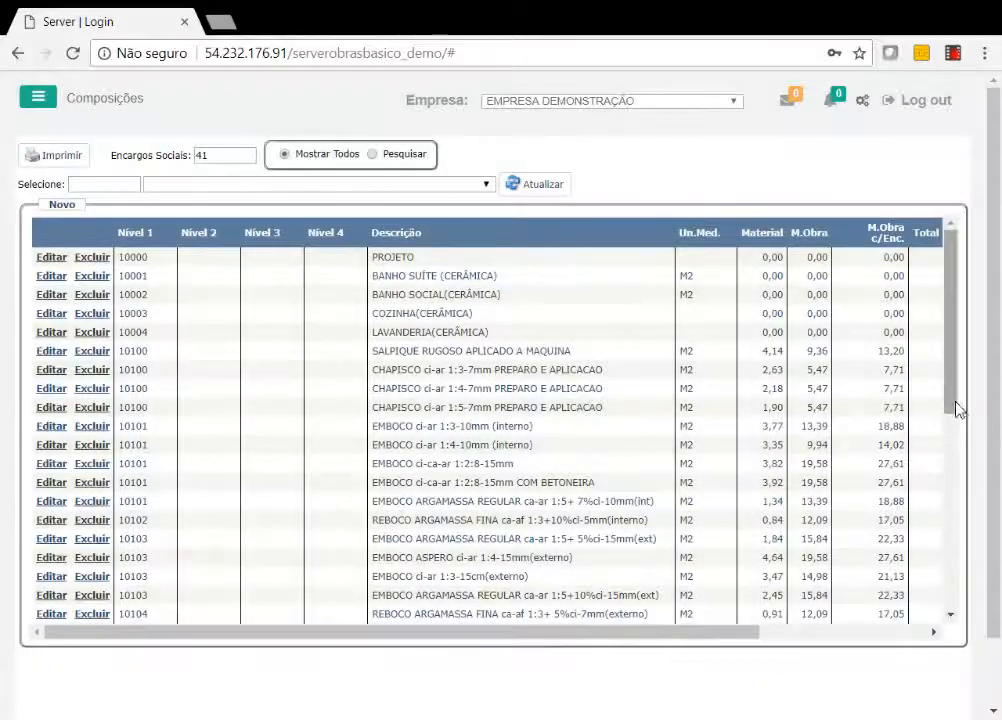
Fill in a new composition with Nível 1 code 99999, description XXXXXXX and unit M2, and try to save it.
drag(953, 349, 966, 570)
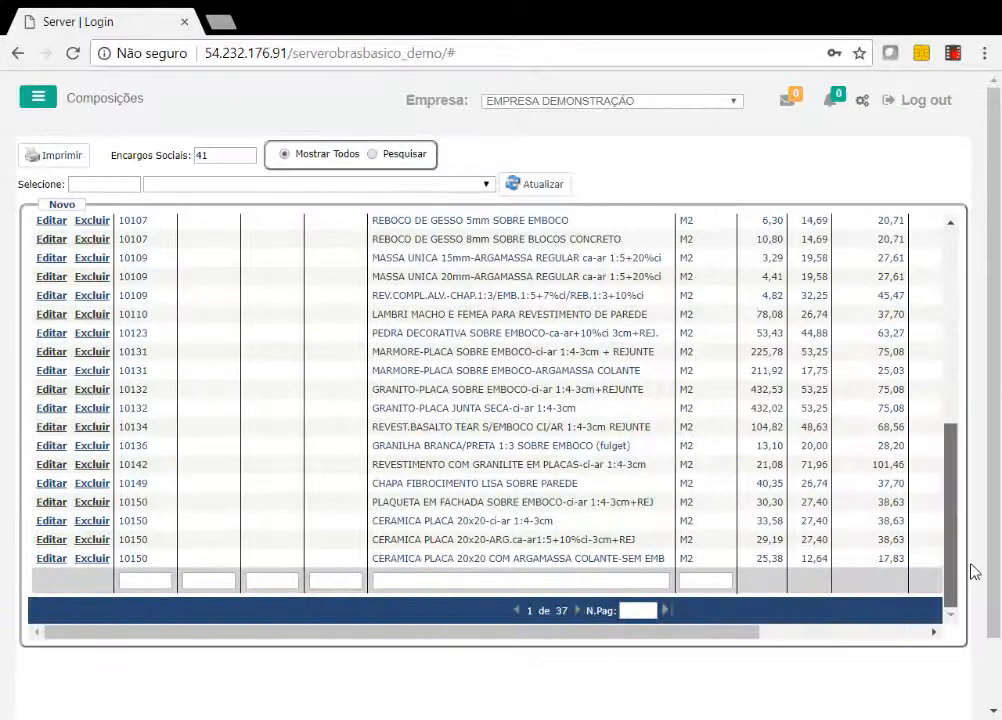
click(145, 580)
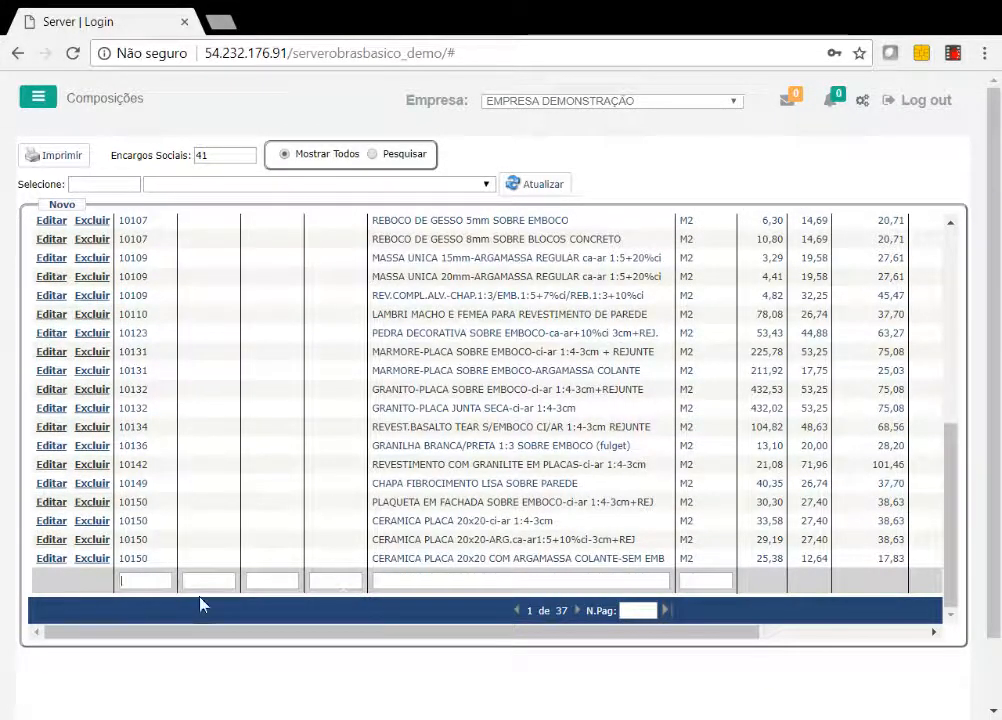
text(99999)
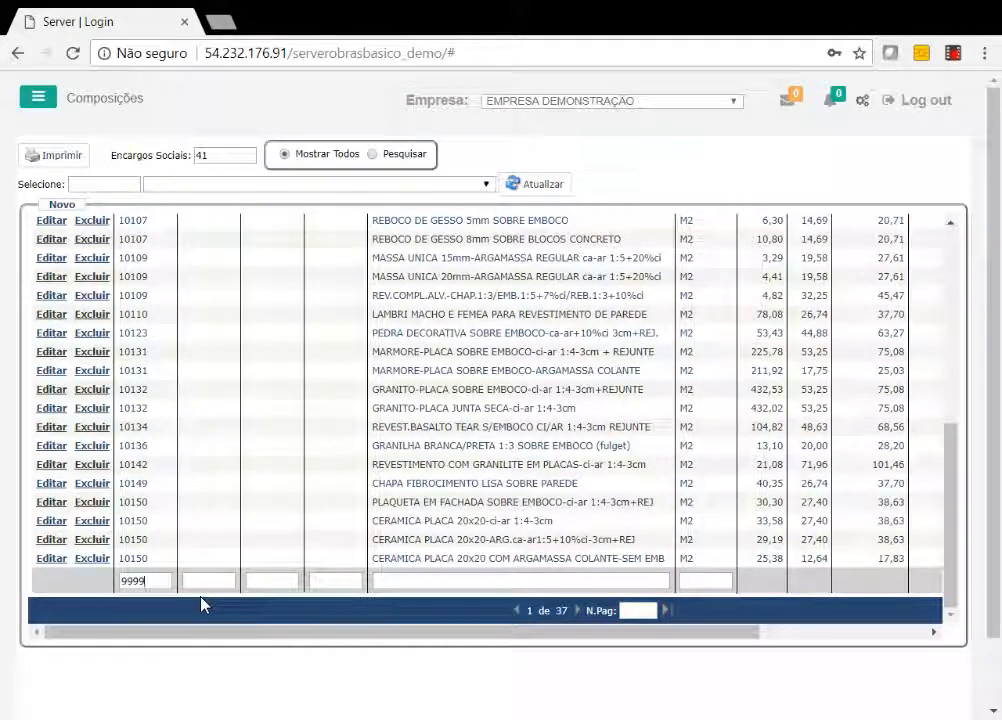
key(Tab)
key(Tab)
key(Tab)
key(Tab)
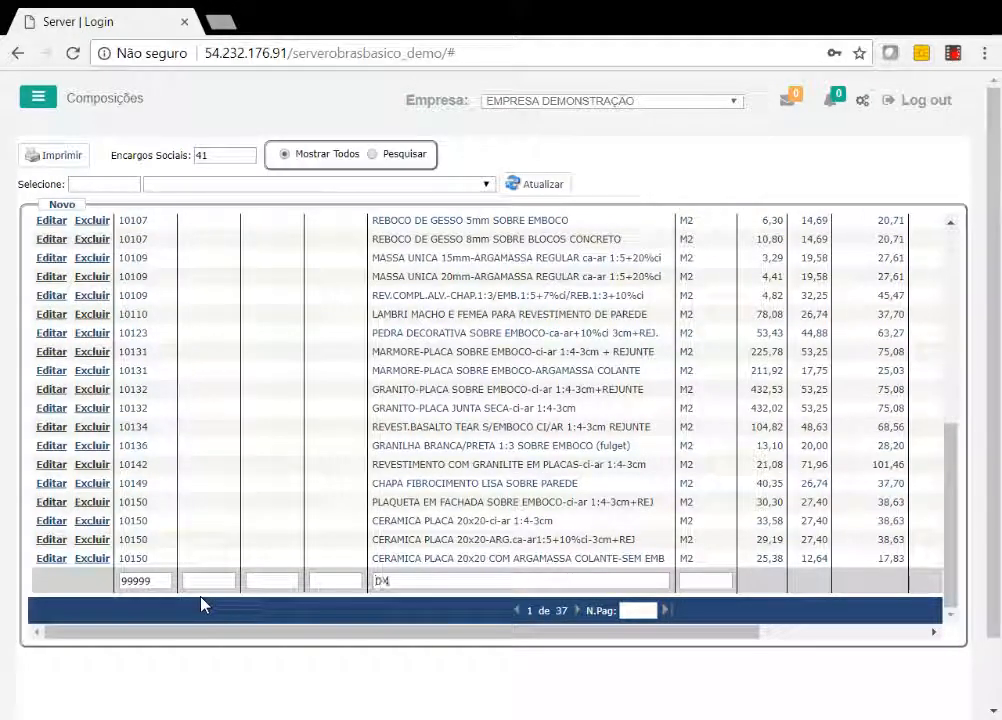
text(XXXXXXX)
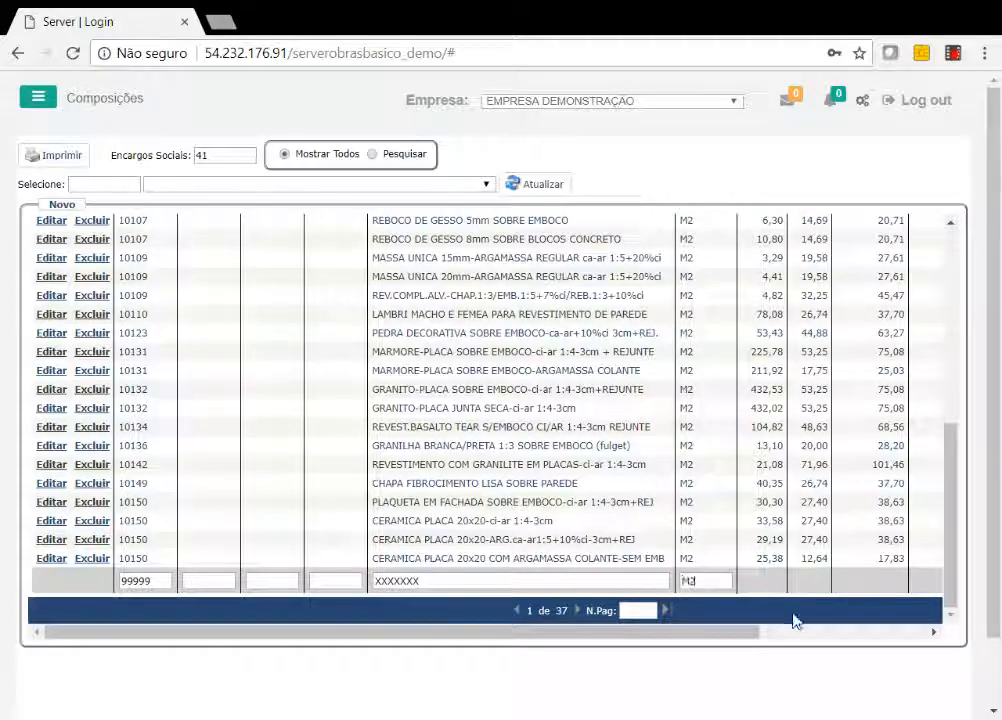
click(835, 631)
click(906, 582)
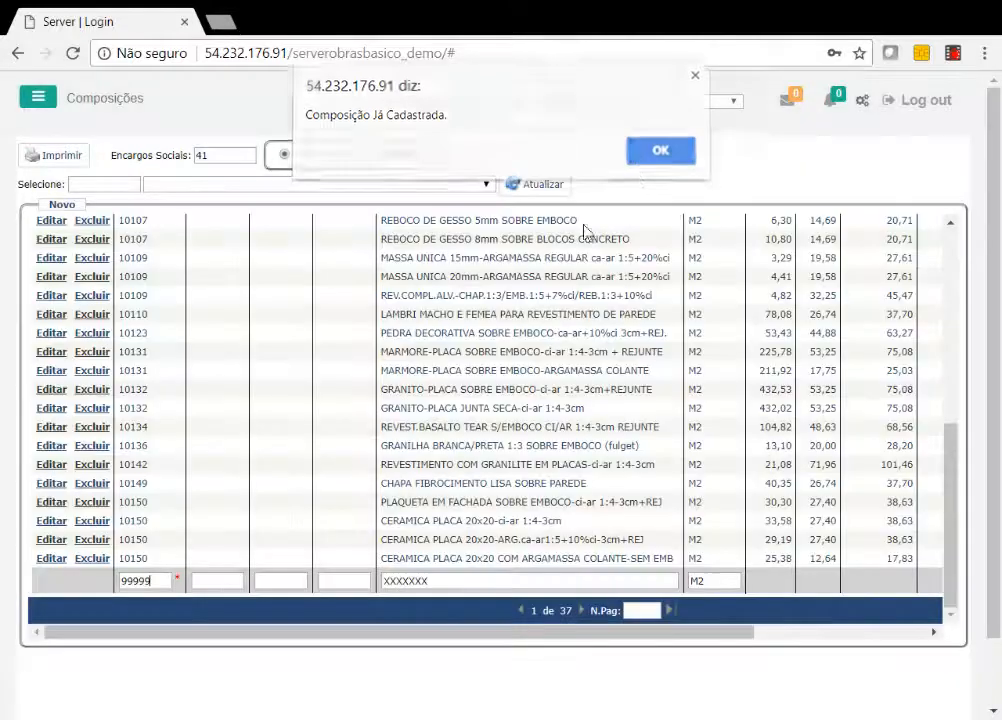
click(660, 158)
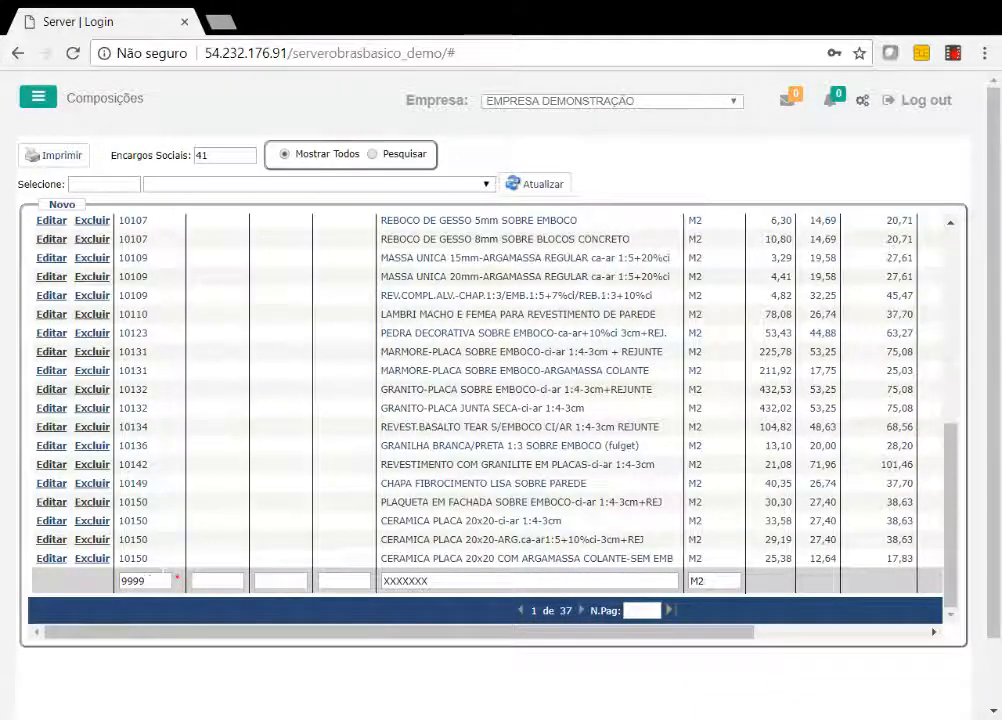
Change the new composition's Nível 1 code to 99998 and save it.
text(8)
click(898, 637)
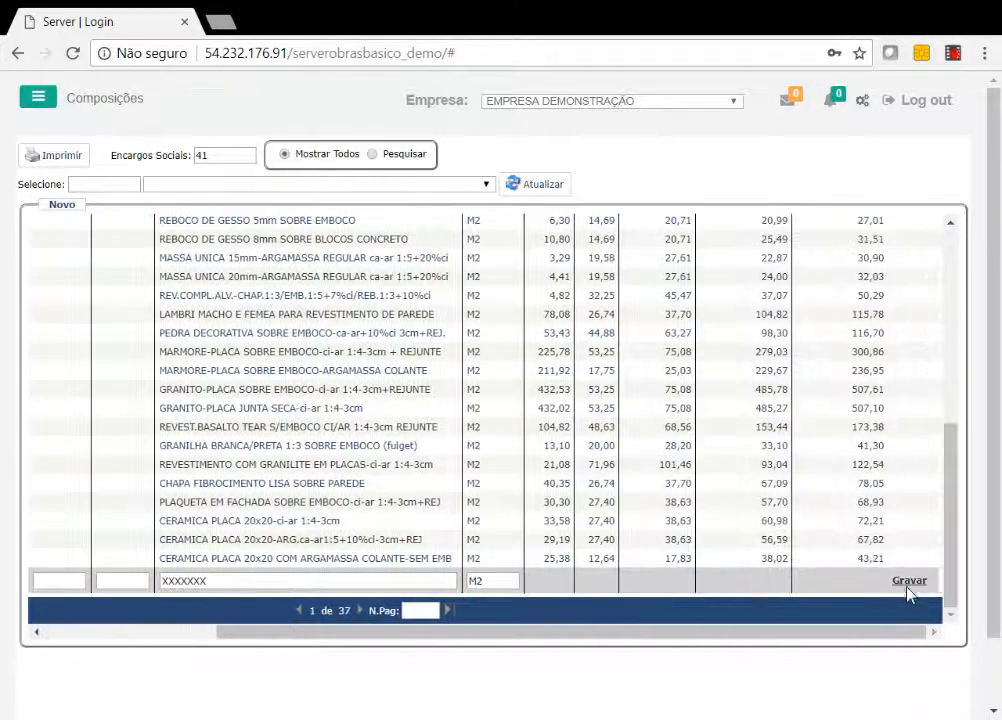
click(909, 580)
click(166, 641)
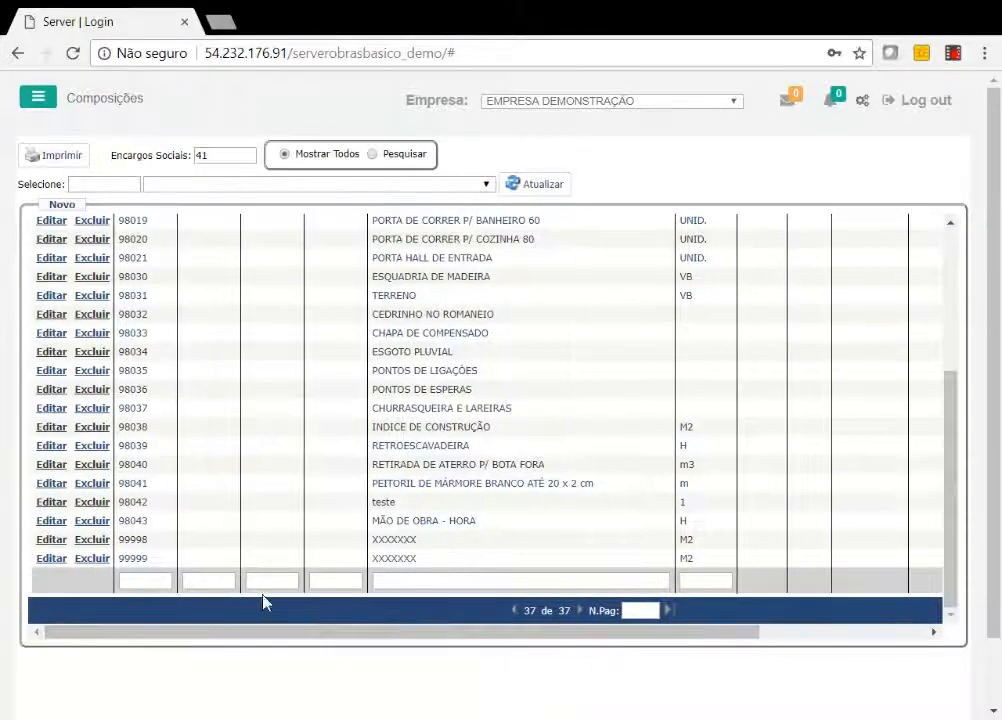
Open composition 99999 to examine its insumos, and return to the start of the compositions list.
double_click(399, 558)
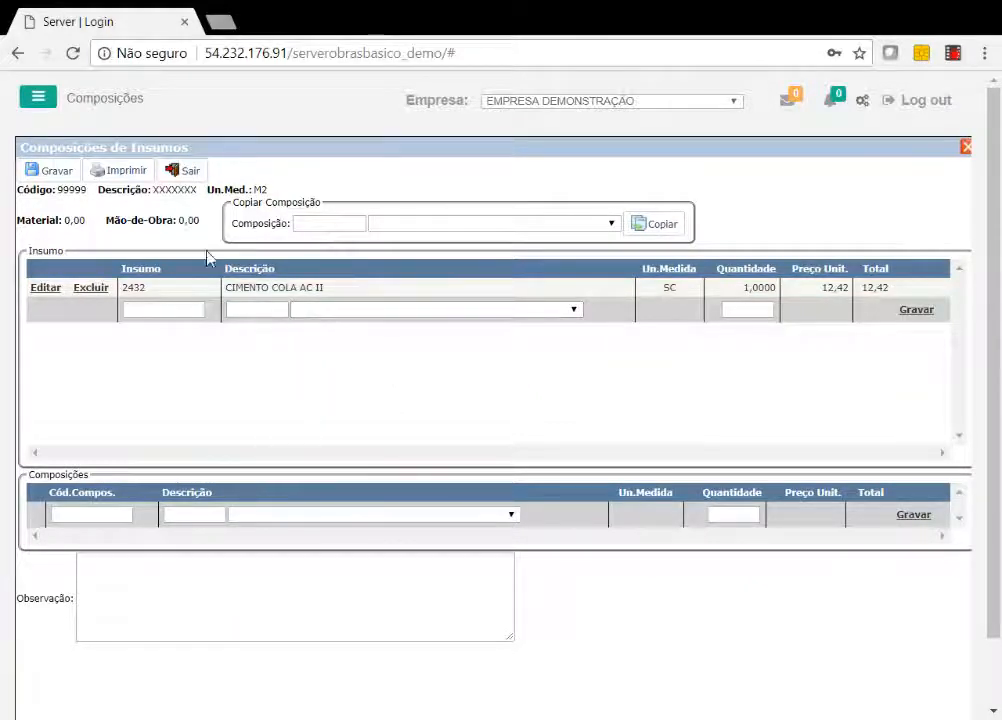
click(187, 175)
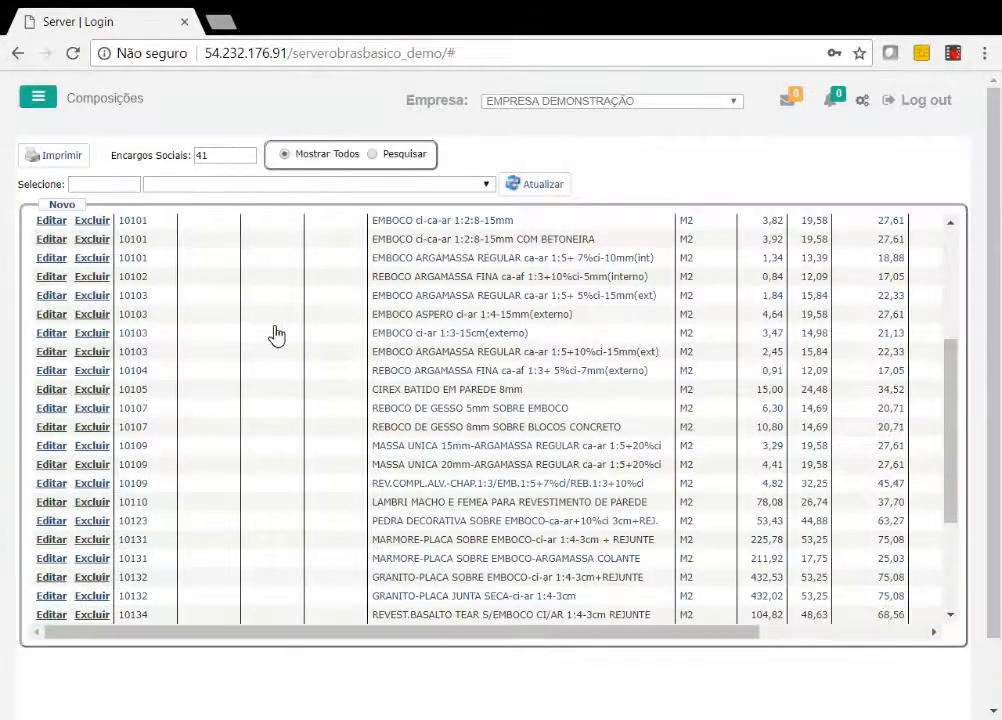
scroll(540, 398, up, 4)
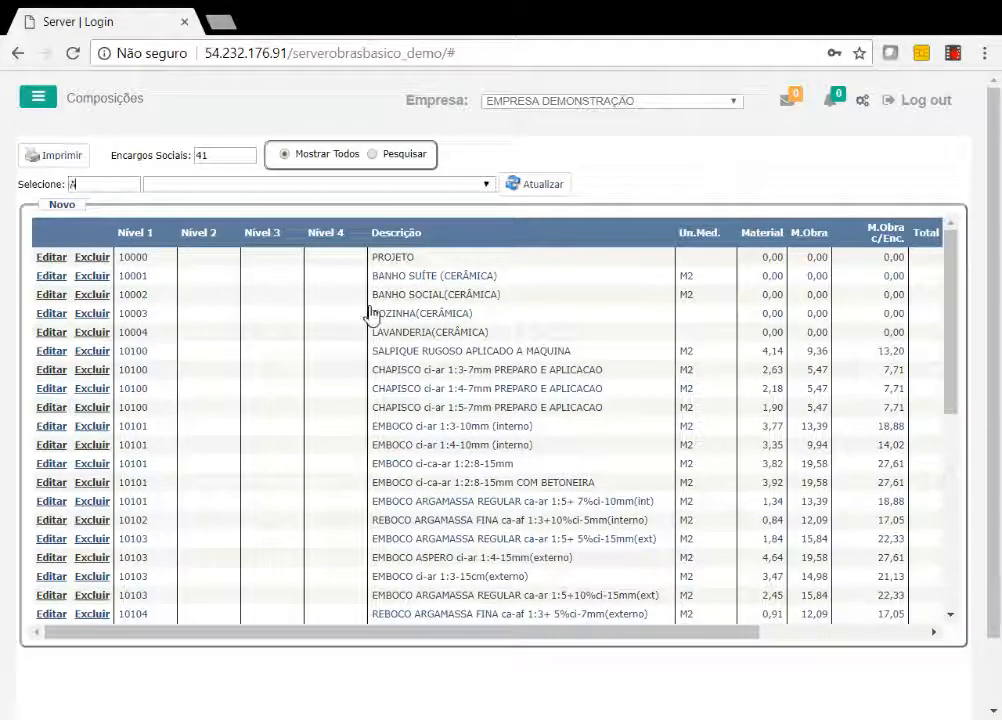
Search the compositions for "ALVEN" and filter the list to ALVENARIA TIJ.6FUROS-DE 15cm-J15mm ci-ca-ar 1:2:8.
text(LVEN)
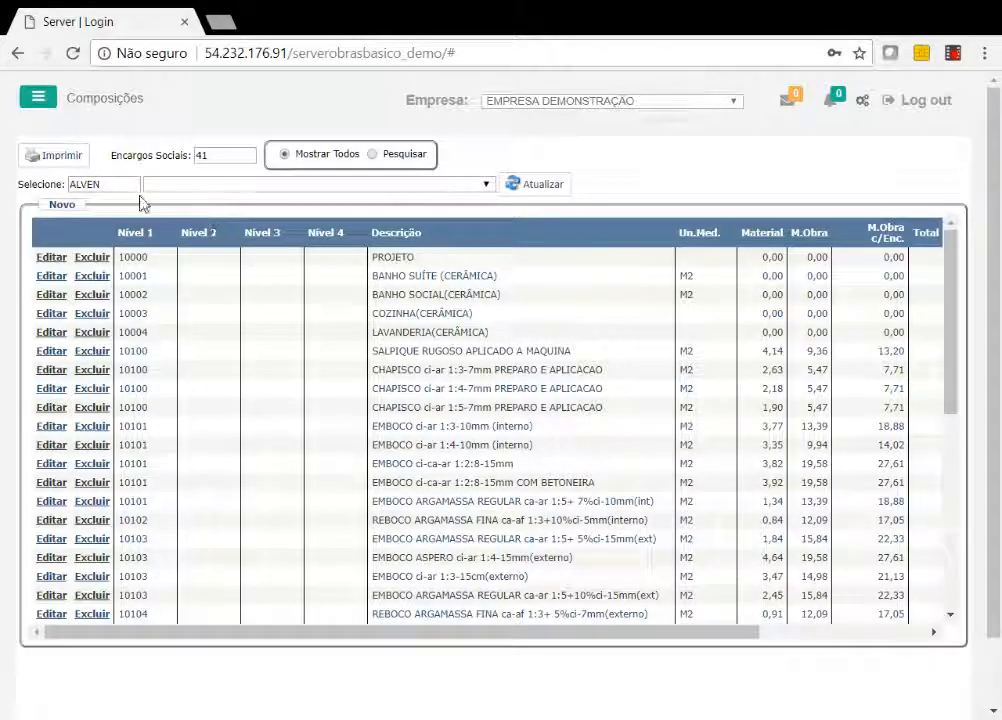
key(BackSpace)
key(BackSpace)
key(BackSpace)
key(BackSpace)
key(BackSpace)
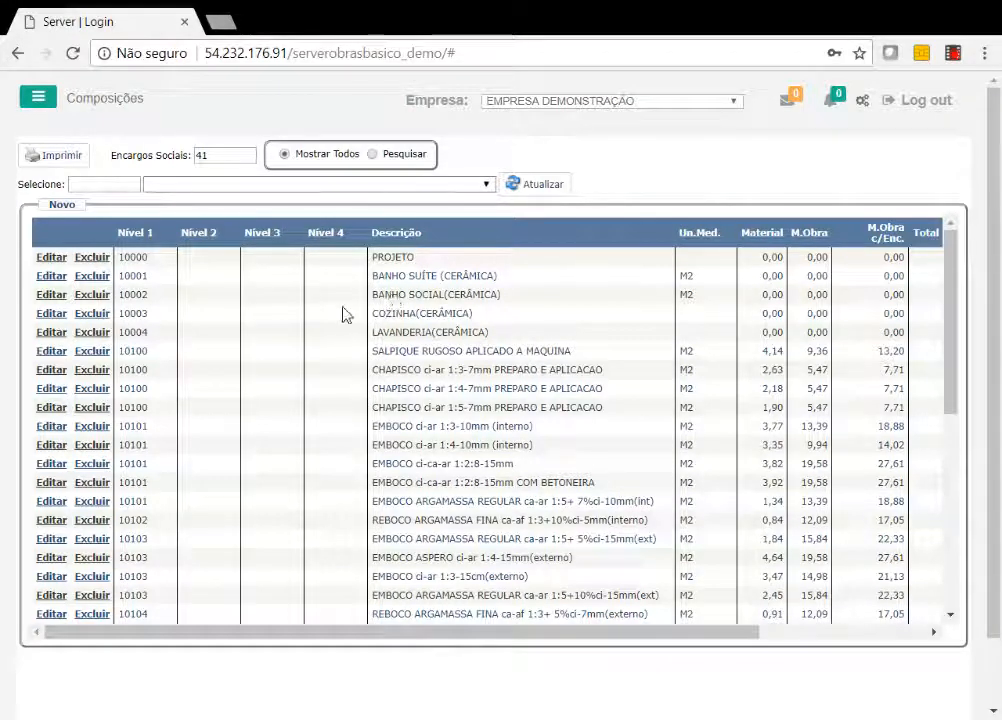
click(518, 188)
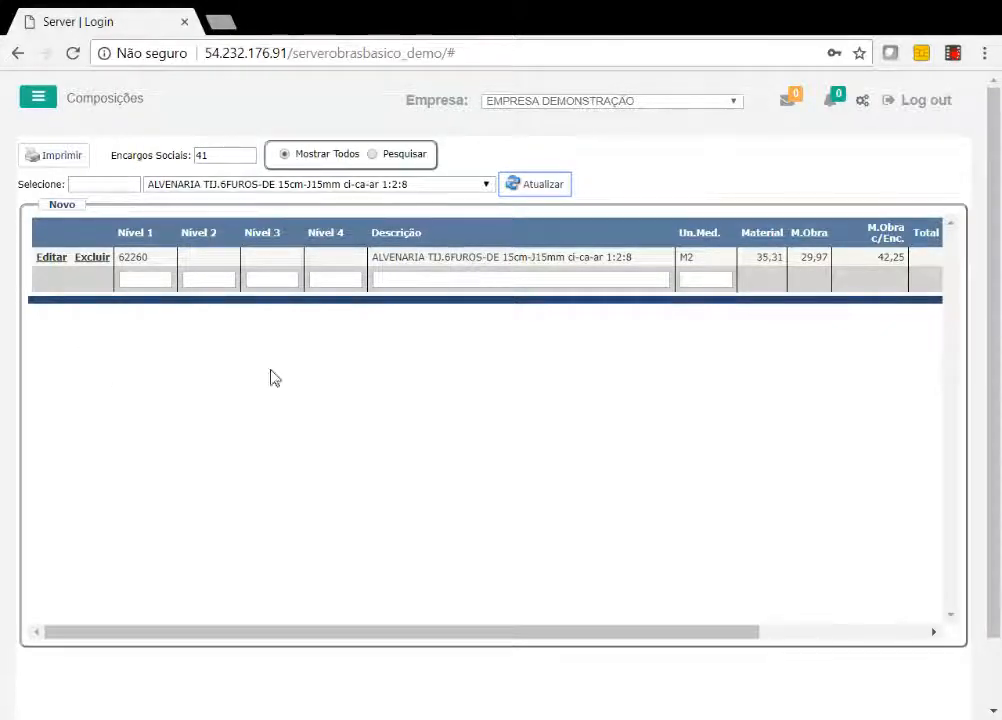
Open the Orçamento Obras screen with the budget of OBRA 10.
click(44, 98)
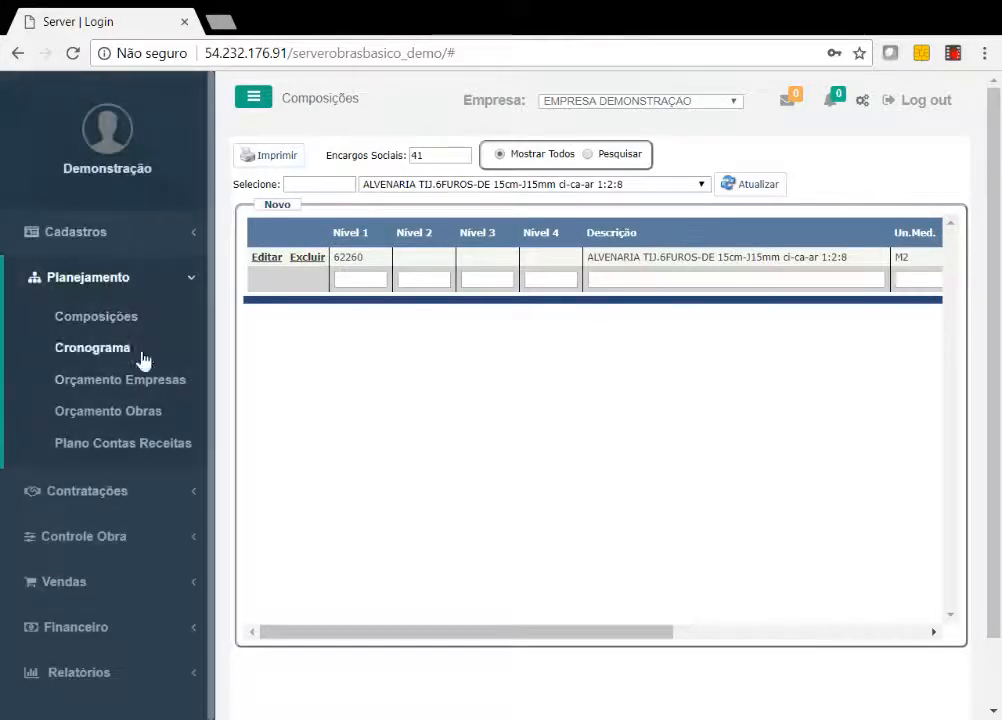
click(150, 412)
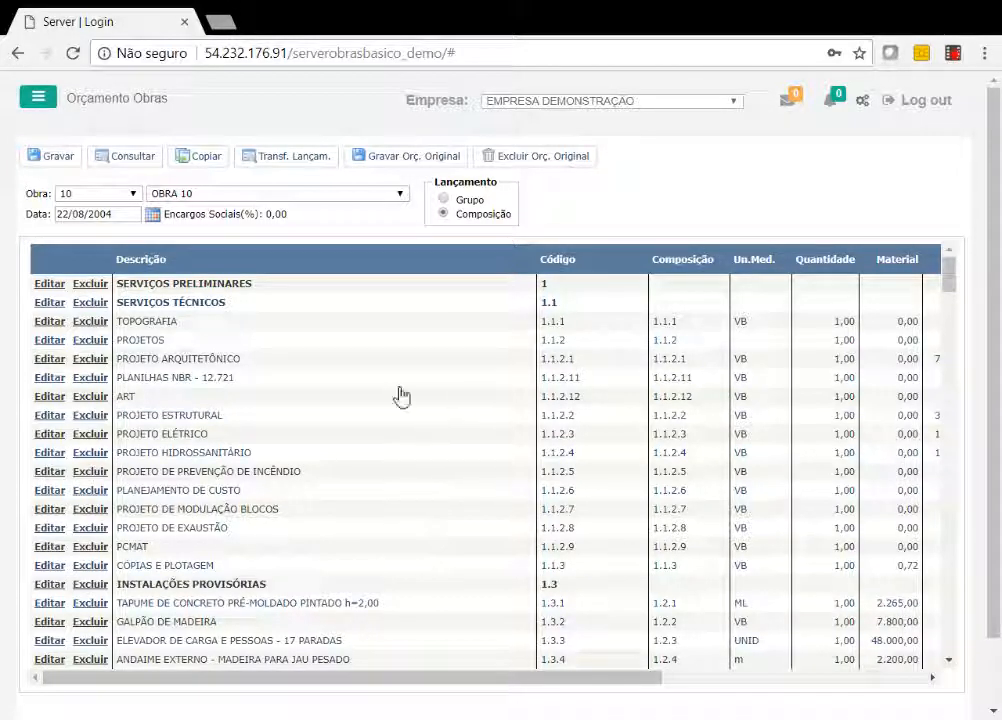
Examine the descriptions and hierarchical codes of SERVIÇOS PRELIMINARES, SERVIÇOS TÉCNICOS and TOPOGRAFIA in the budget.
drag(262, 290, 115, 285)
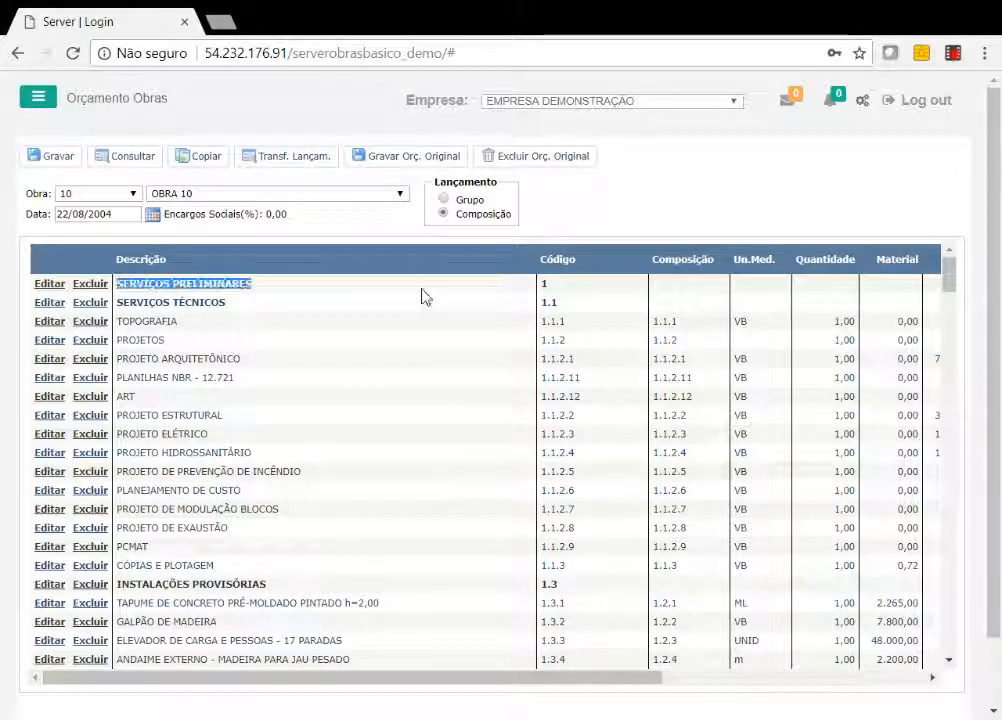
drag(227, 304, 131, 324)
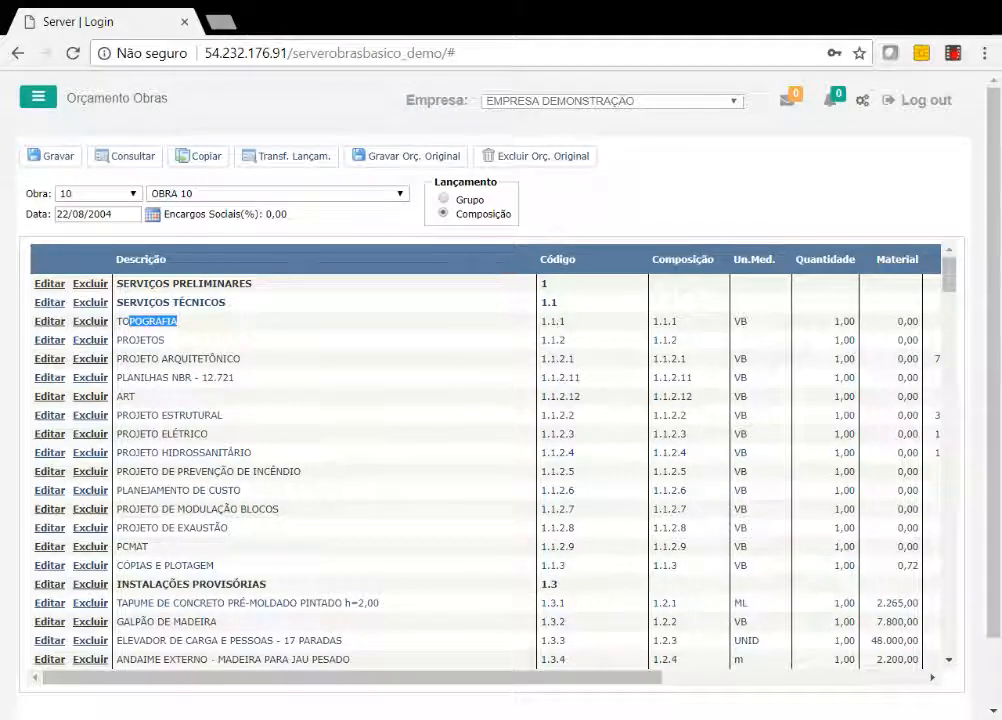
click(544, 284)
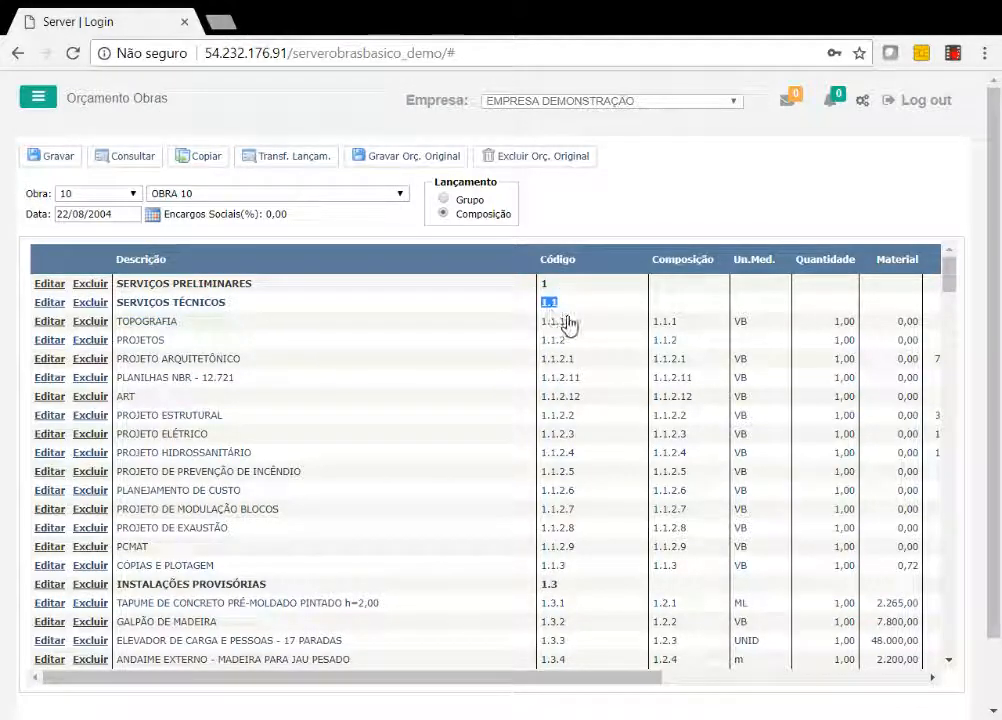
double_click(552, 321)
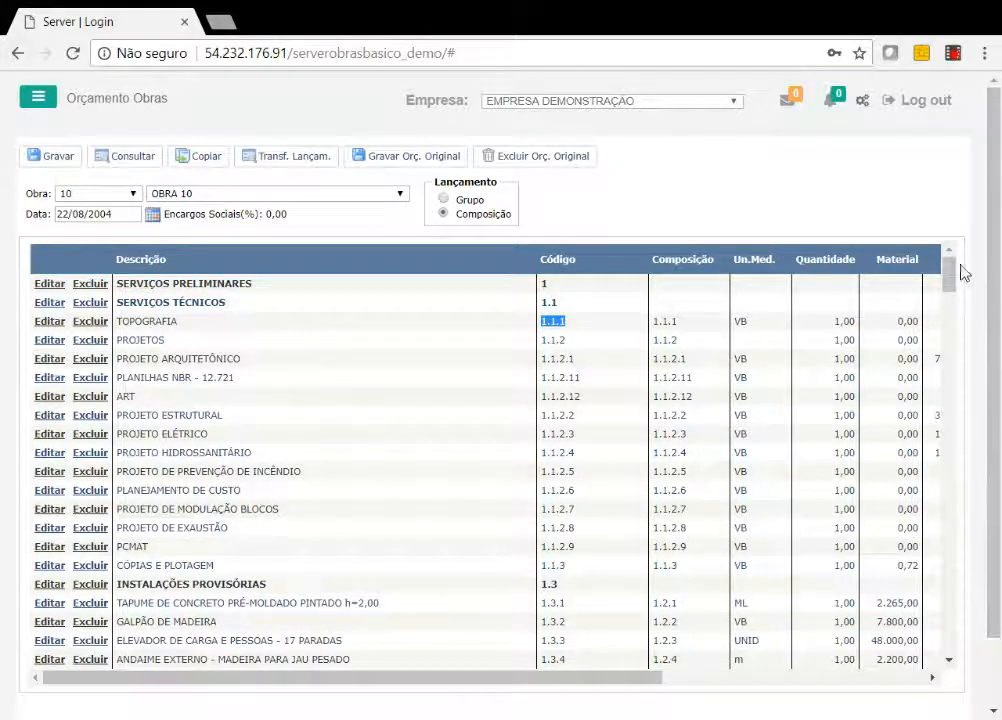
Add a Grupo line named GRUPO with code 82 at the end of the budget and save it.
drag(955, 280, 968, 662)
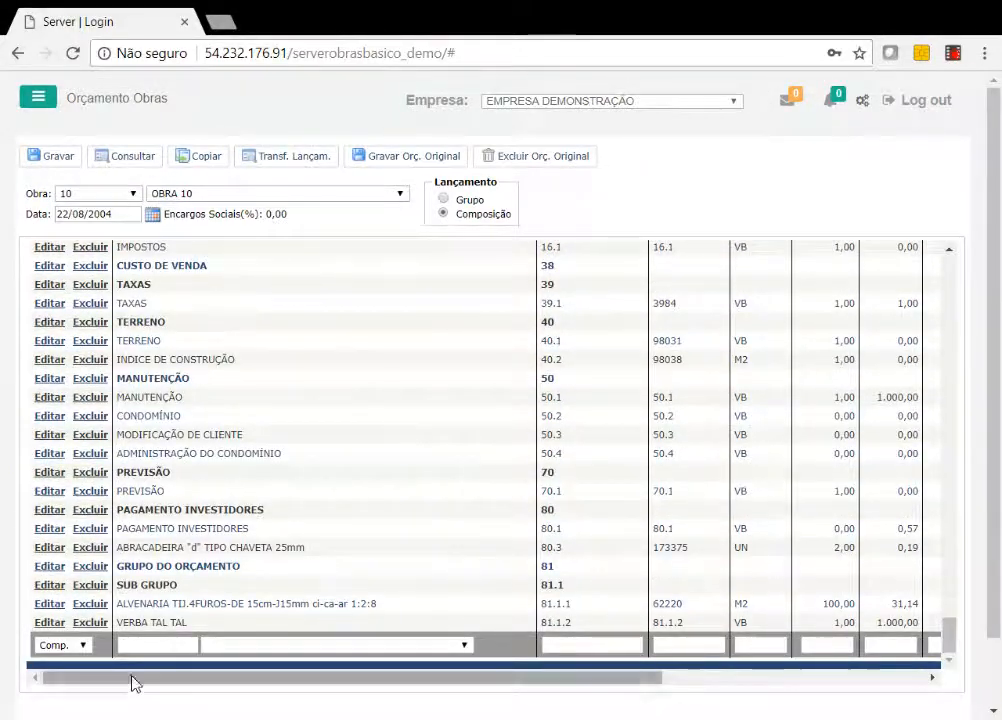
click(77, 688)
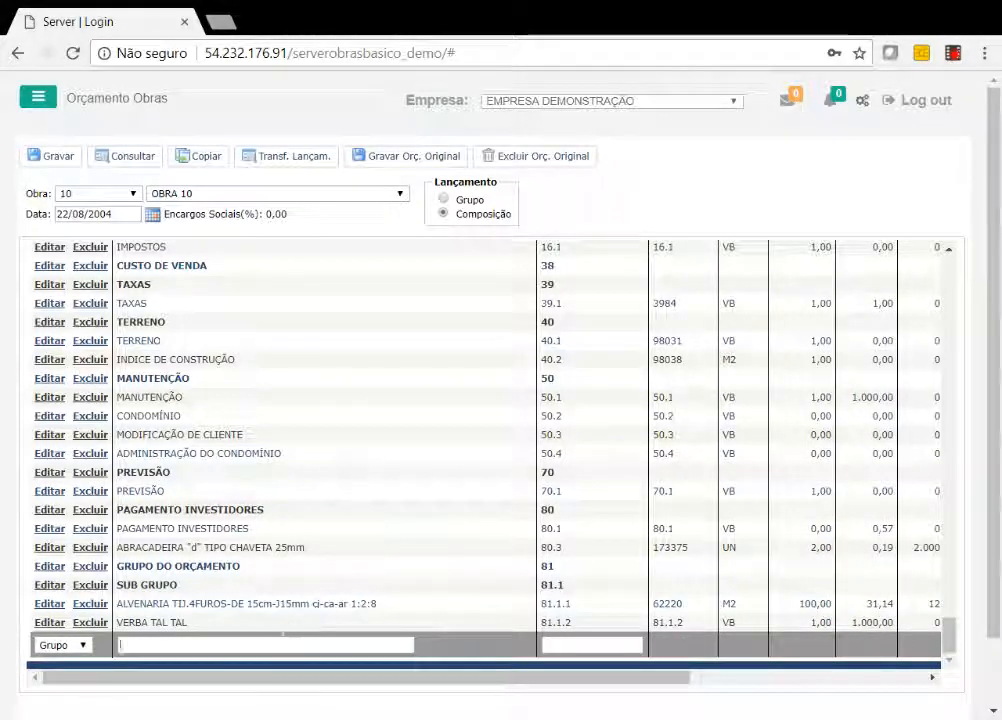
click(282, 638)
text(GRUPO)
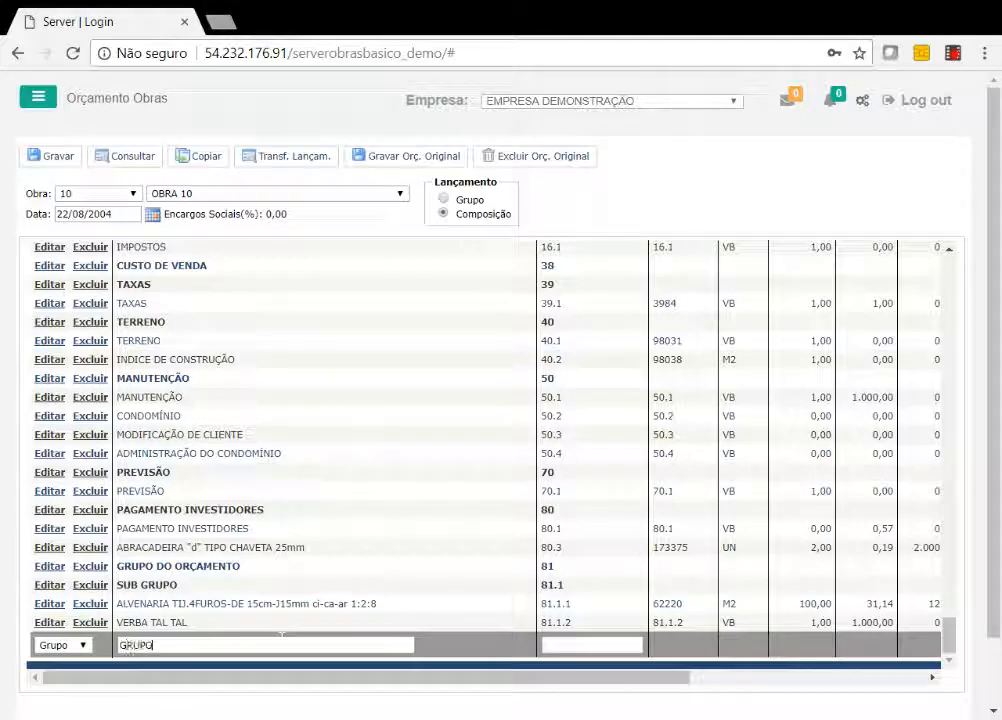
click(560, 645)
text(8)
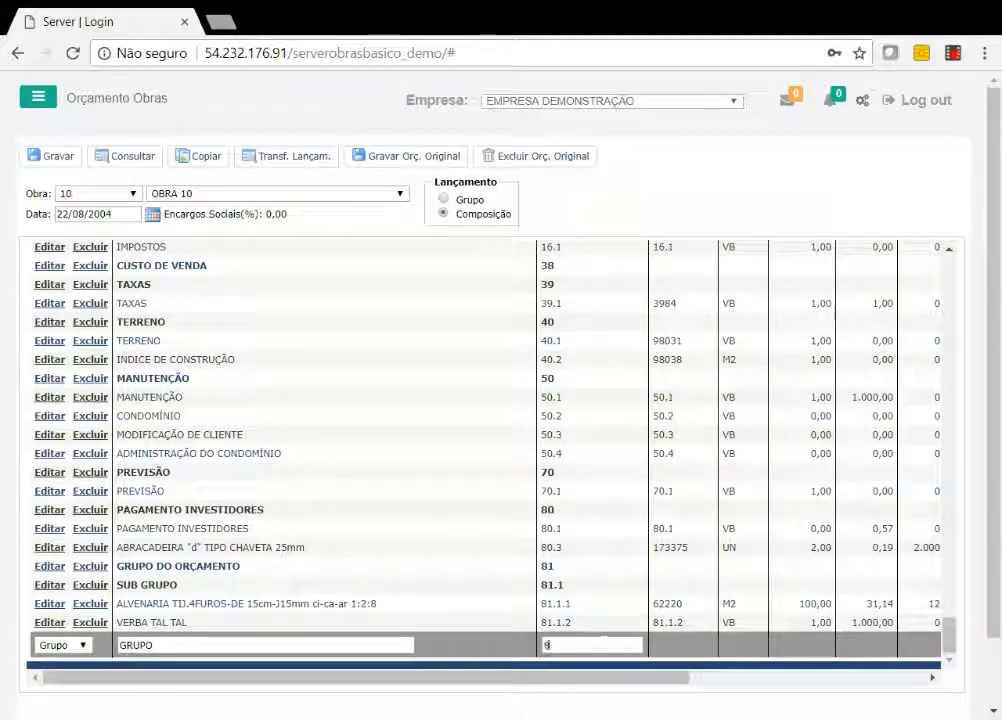
text(2)
click(863, 680)
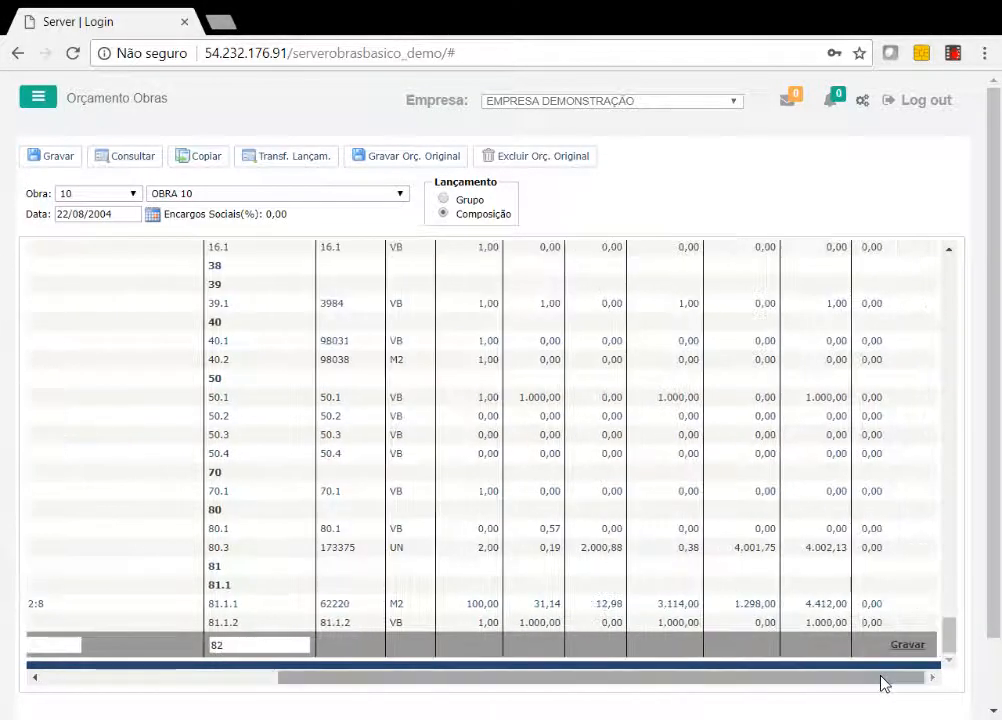
click(908, 648)
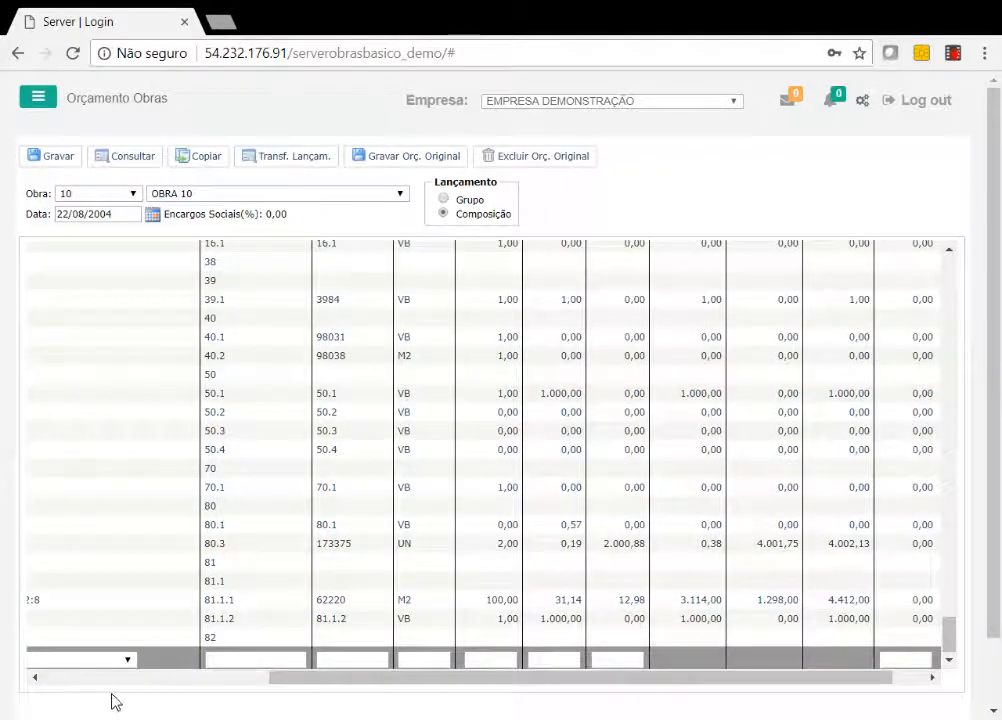
Add a second Grupo line named SUBGRUPO with code 82.1 and save it.
click(107, 681)
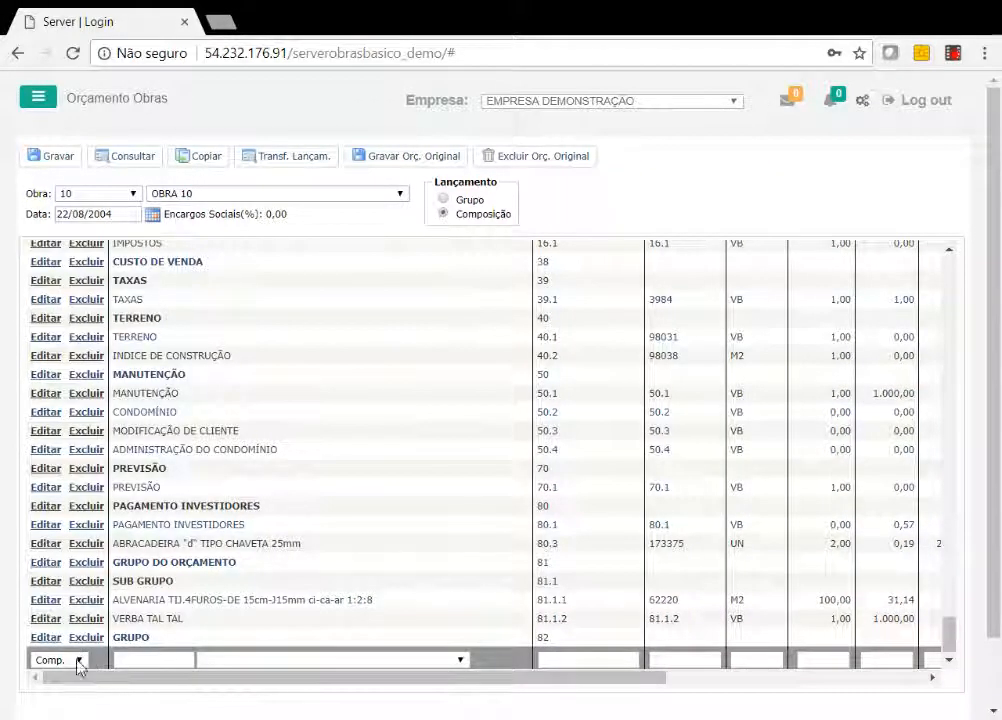
click(78, 662)
click(64, 700)
text(SUBGRUPO)
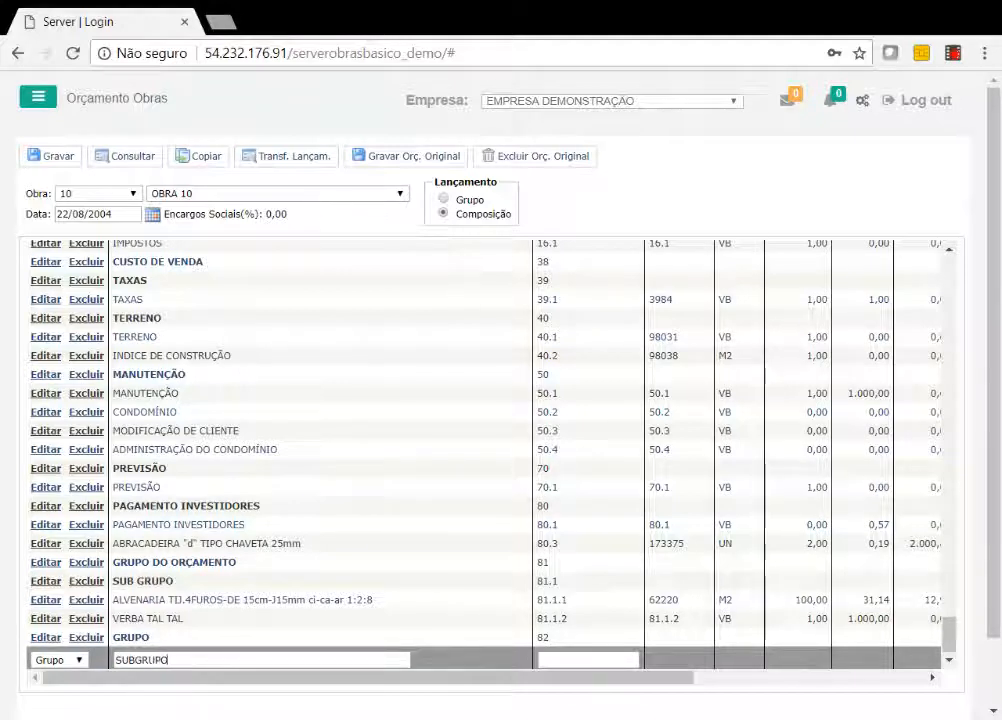
text(82.1)
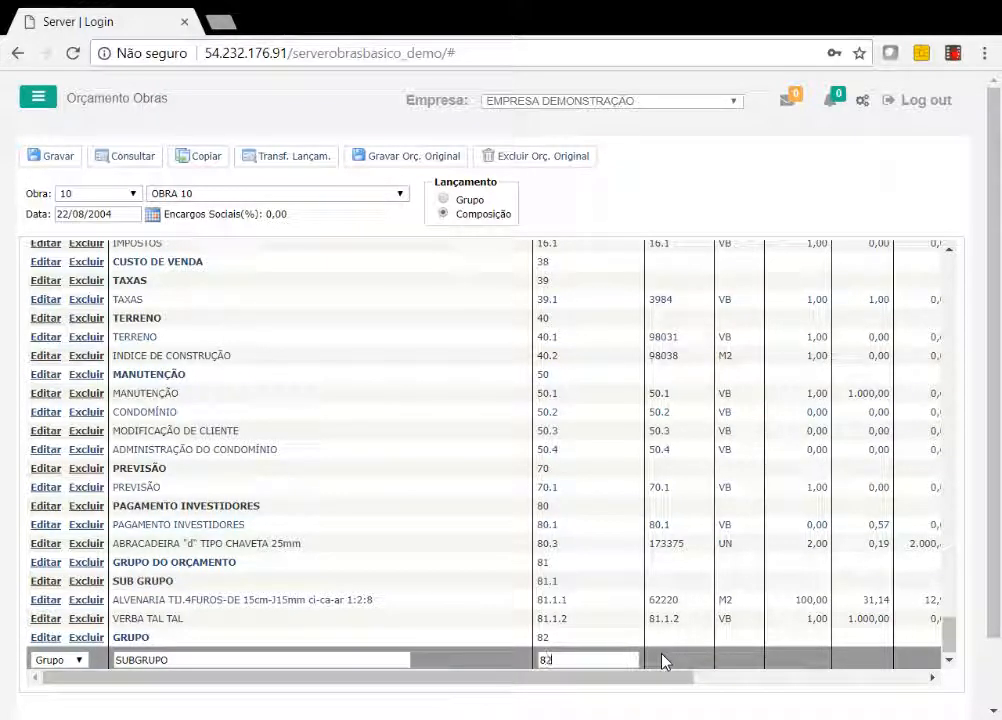
click(907, 680)
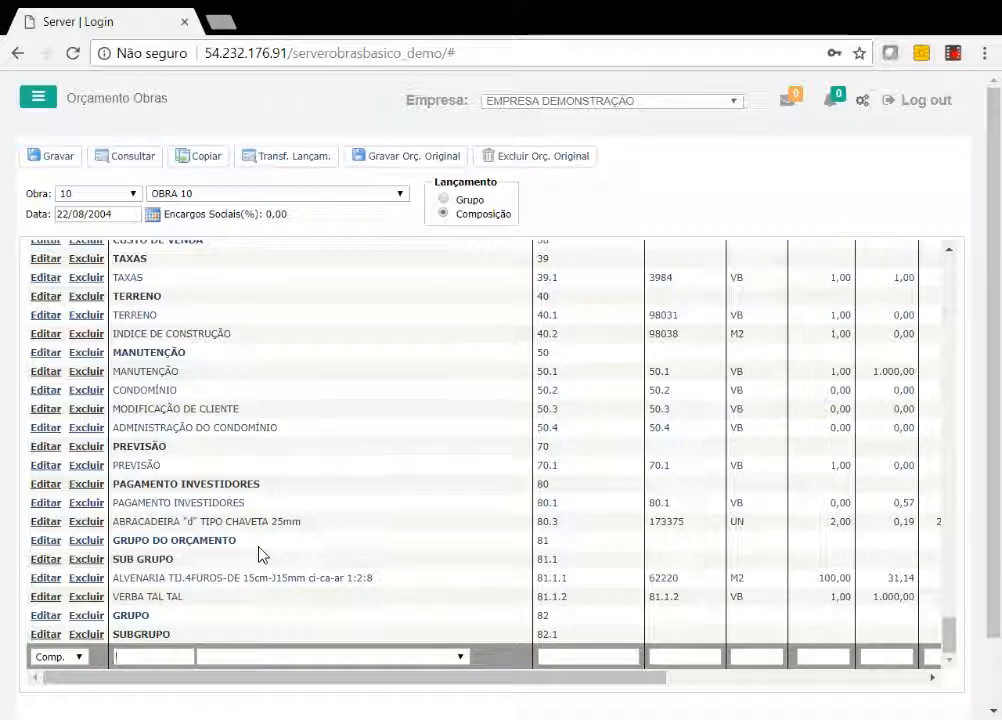
Search for "ALVENA" in a new Comp. line and choose ALVENARIA TIJ.6 FUROS DE 25cm-J15mm-ci-ca-ar1:2:8.
text(ALVENA)
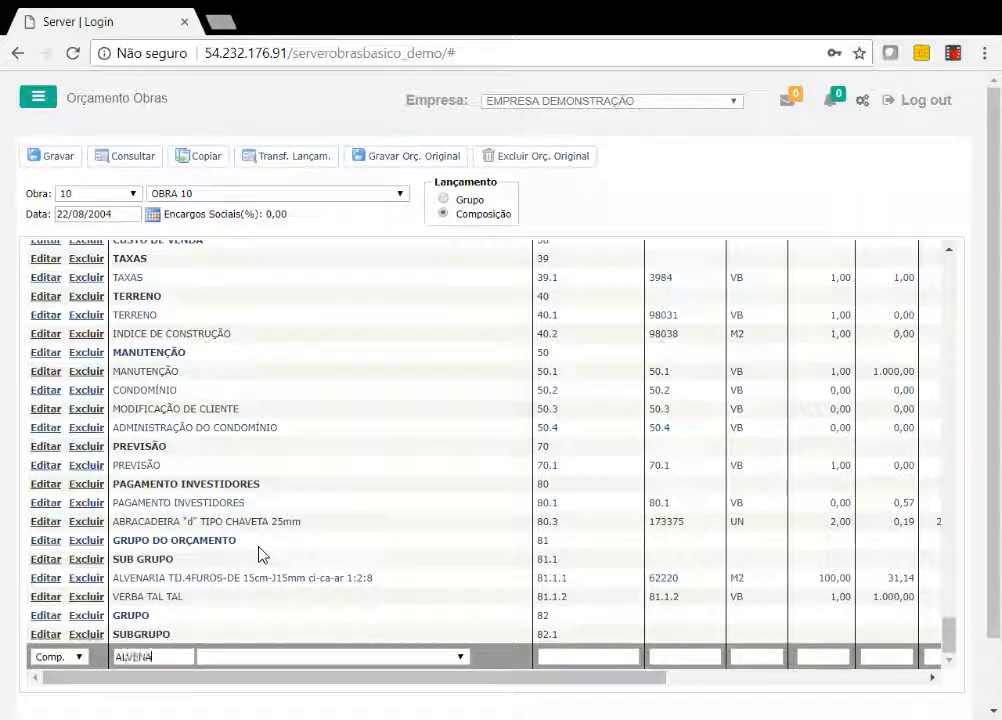
key(ctrl+a)
key(BackSpace)
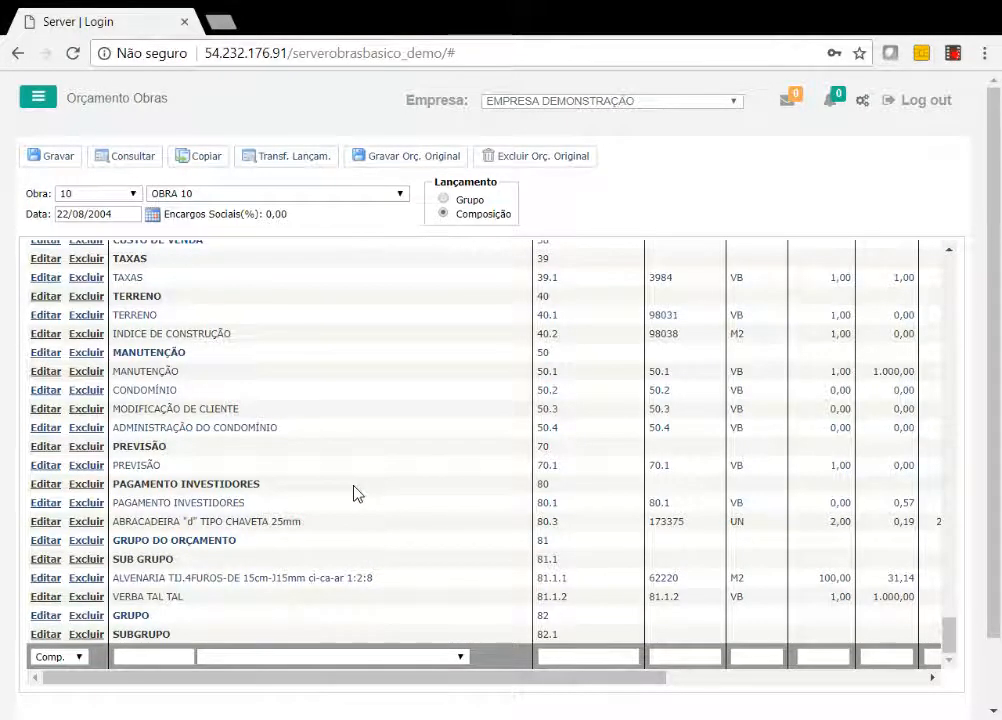
click(354, 566)
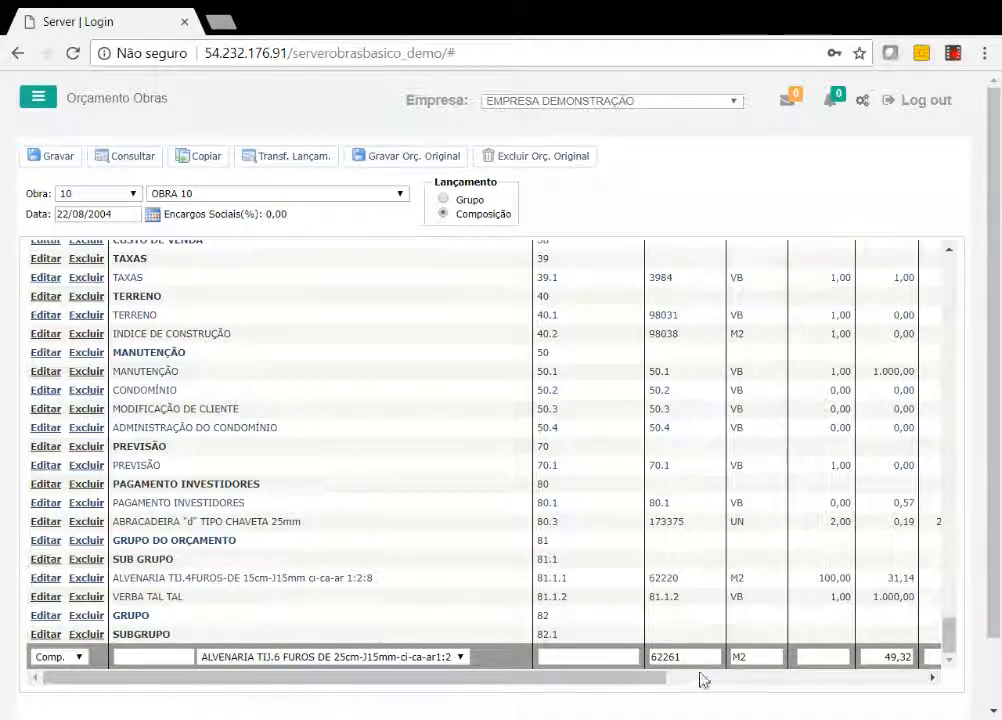
double_click(665, 657)
key(Tab)
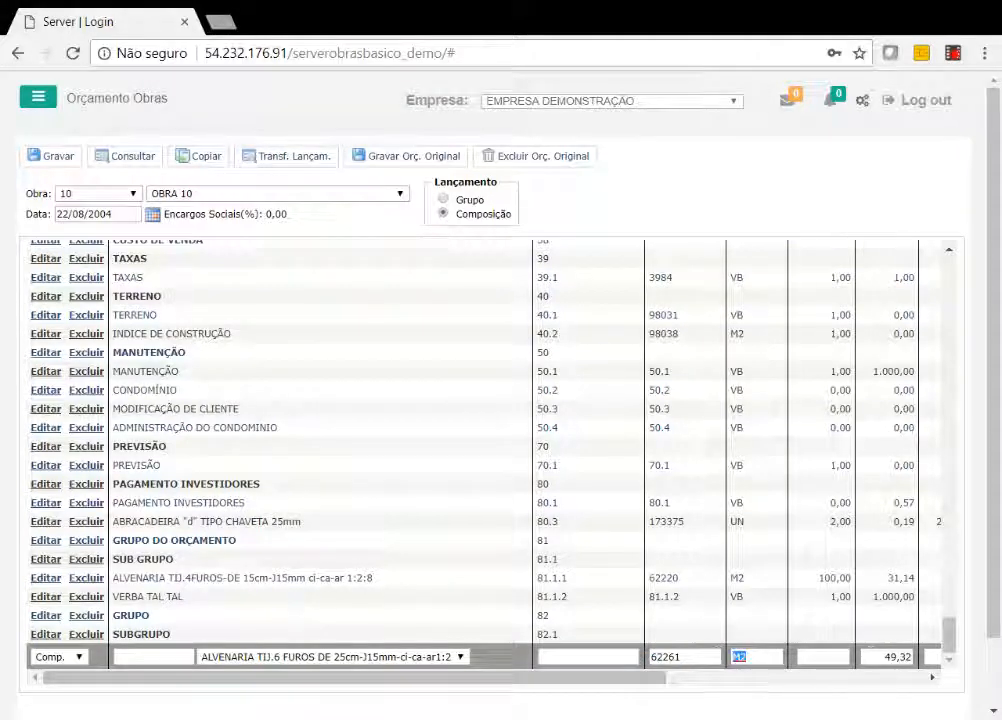
key(Tab)
key(Tab)
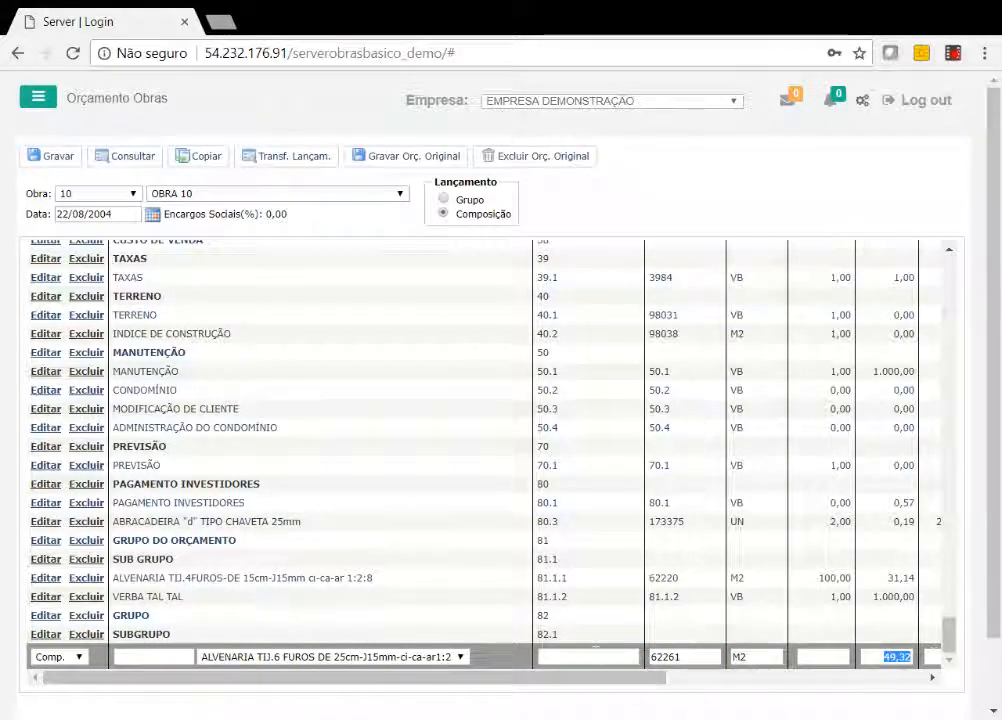
Set the code of the new masonry composition line to 82.1.1.
click(597, 656)
text(8)
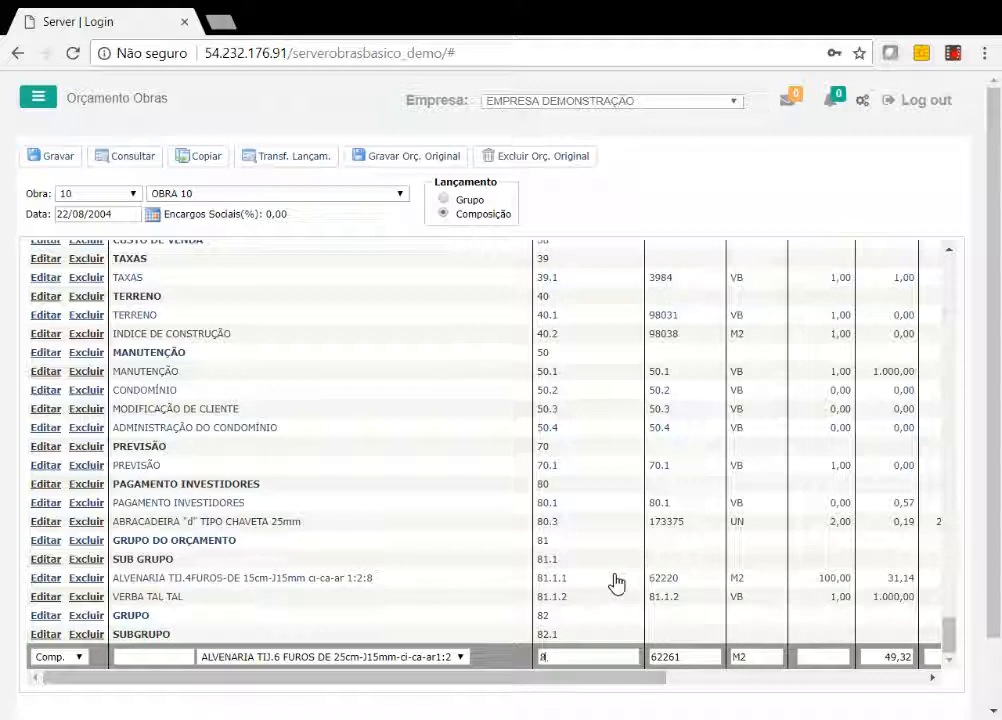
text(2.1.)
key(BackSpace)
key(BackSpace)
text(.1.1)
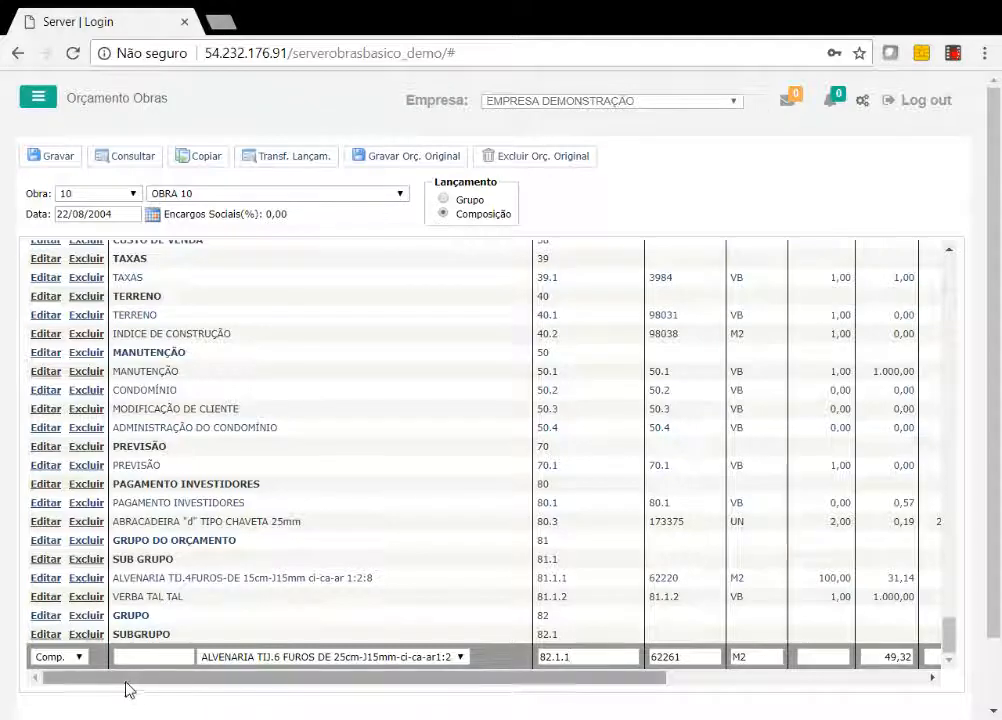
Set the masonry composition's quantity to 100 and save the budget line.
drag(140, 688, 207, 688)
click(745, 658)
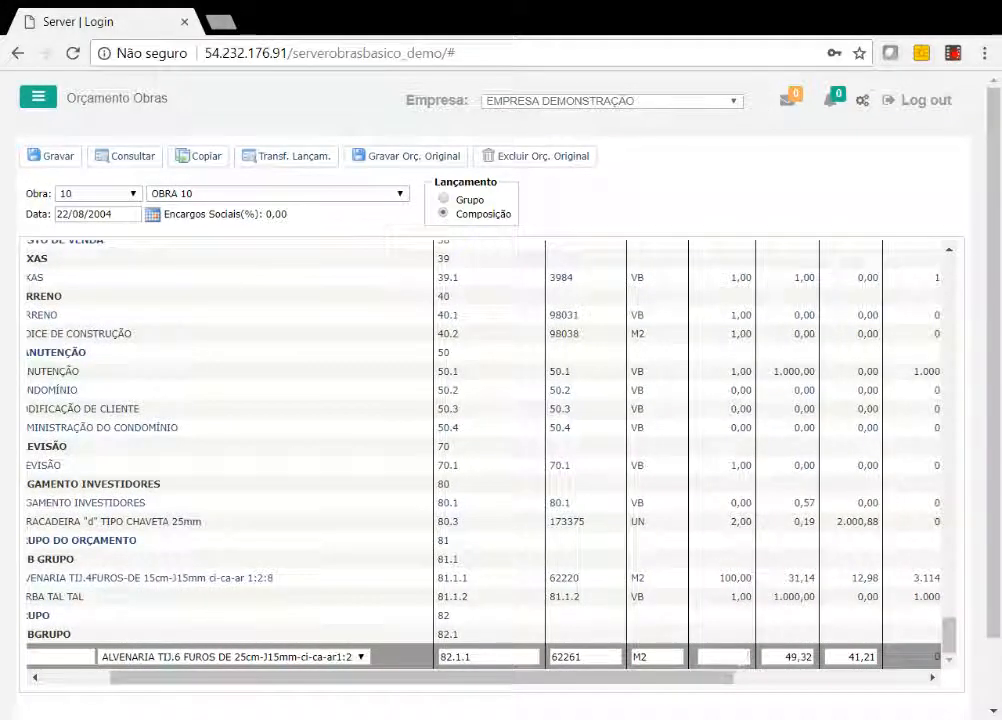
text(100)
key(Tab)
click(886, 678)
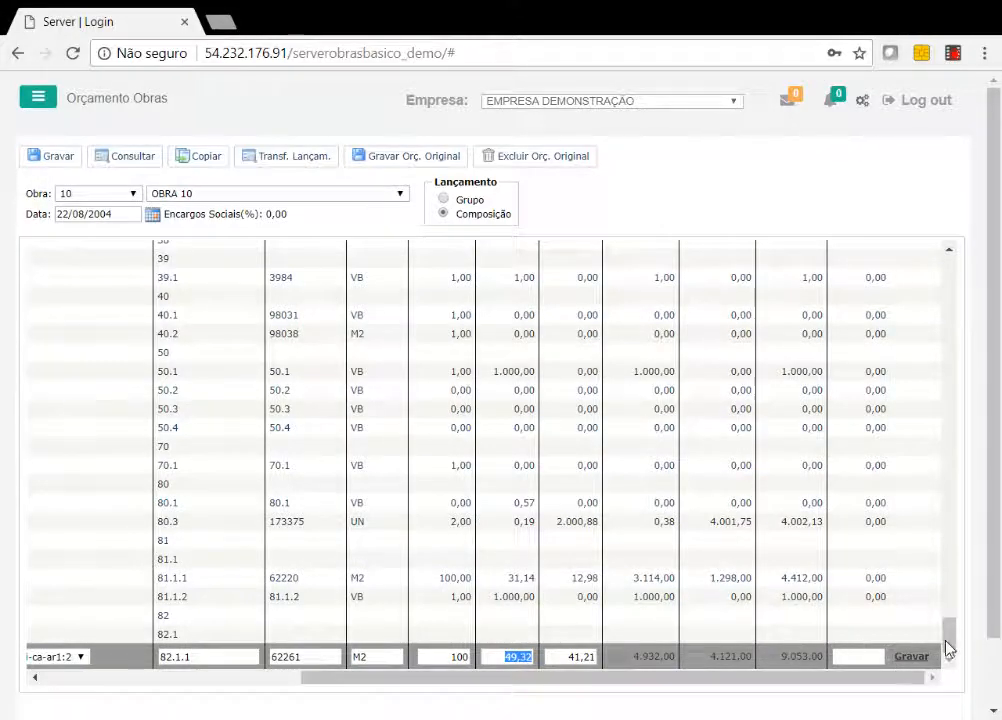
drag(952, 642, 968, 664)
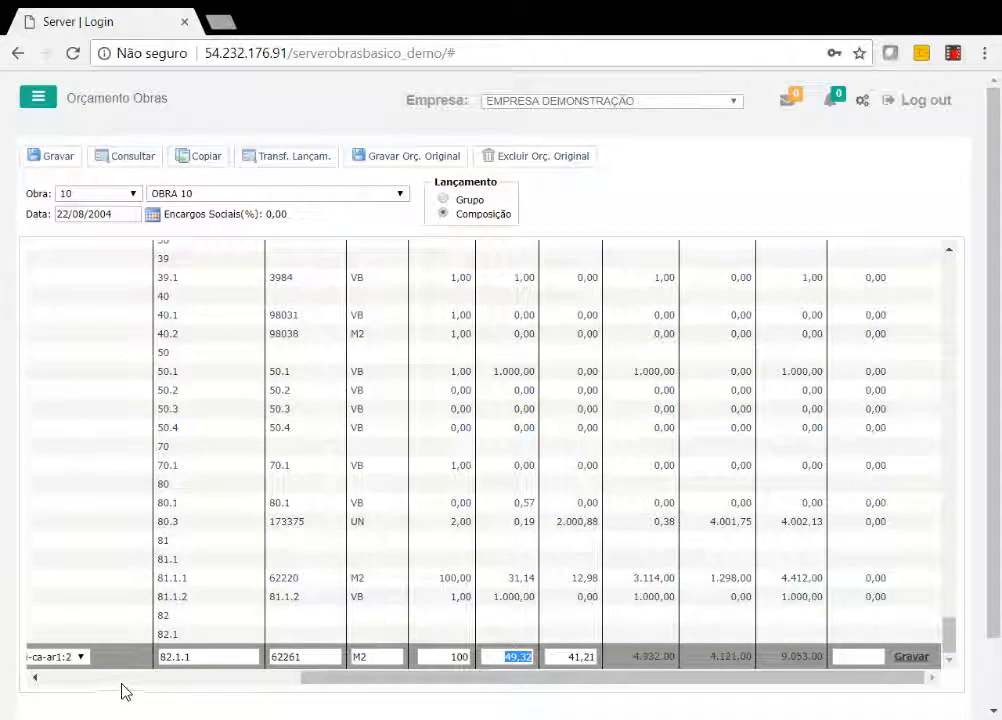
click(906, 661)
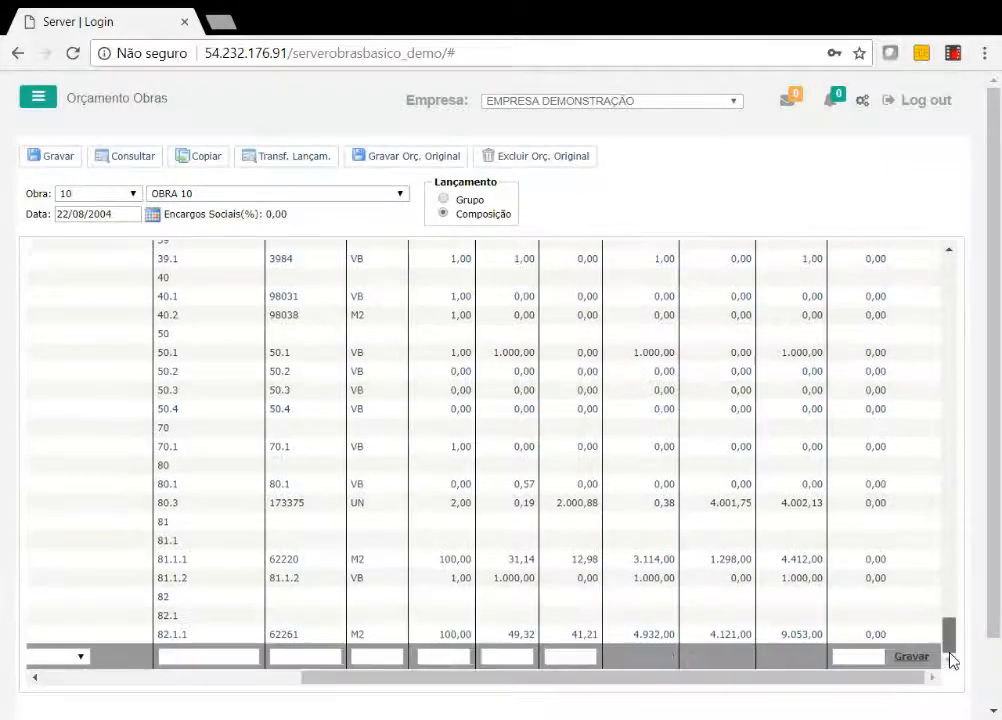
Open the insumos of budget item 82.1.1, delete the SERVENTE insumo, and return to the budget.
click(112, 679)
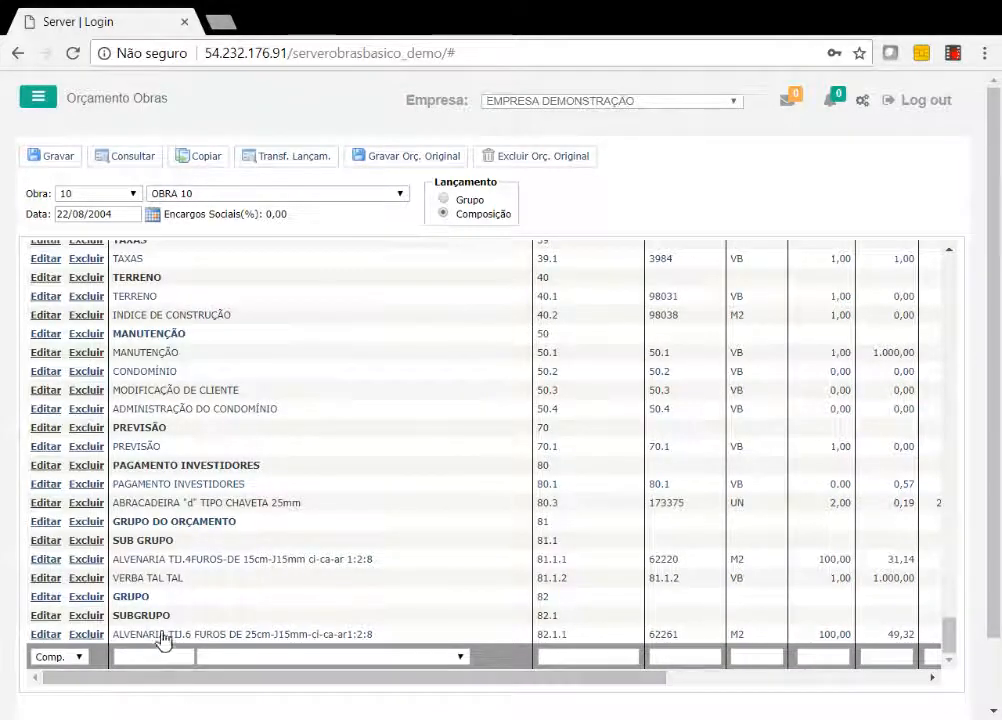
click(230, 640)
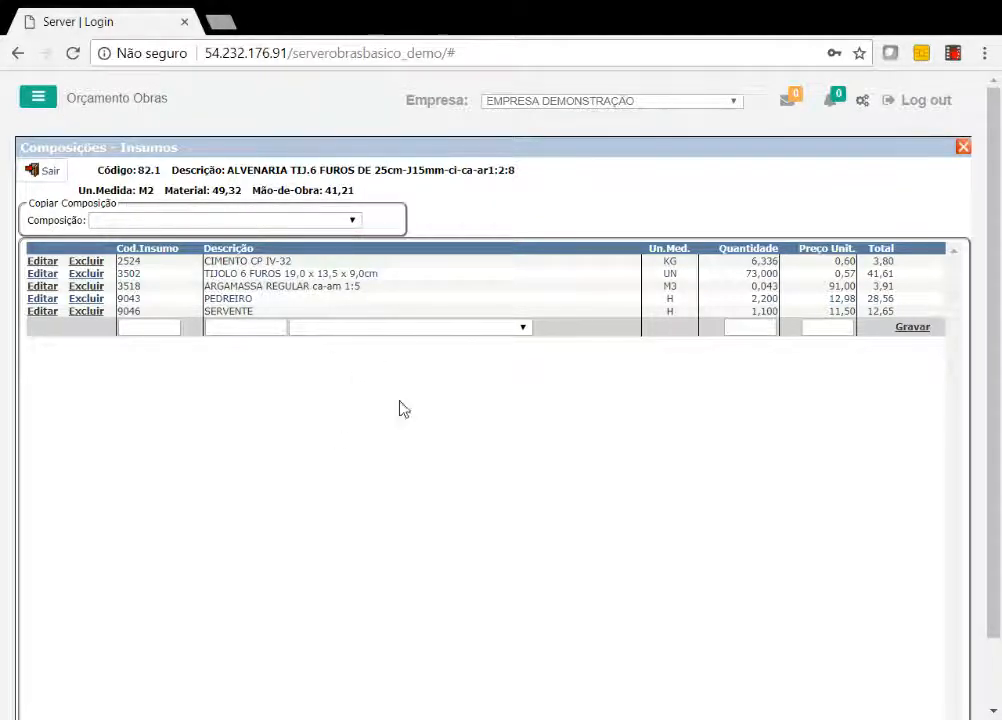
click(87, 311)
click(579, 158)
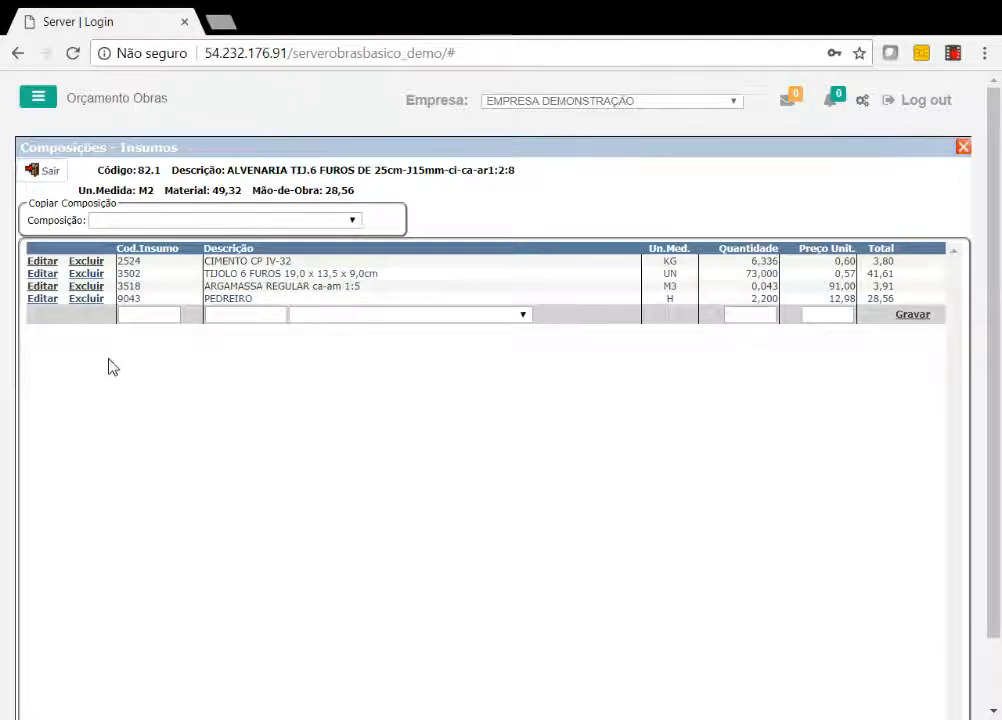
click(44, 170)
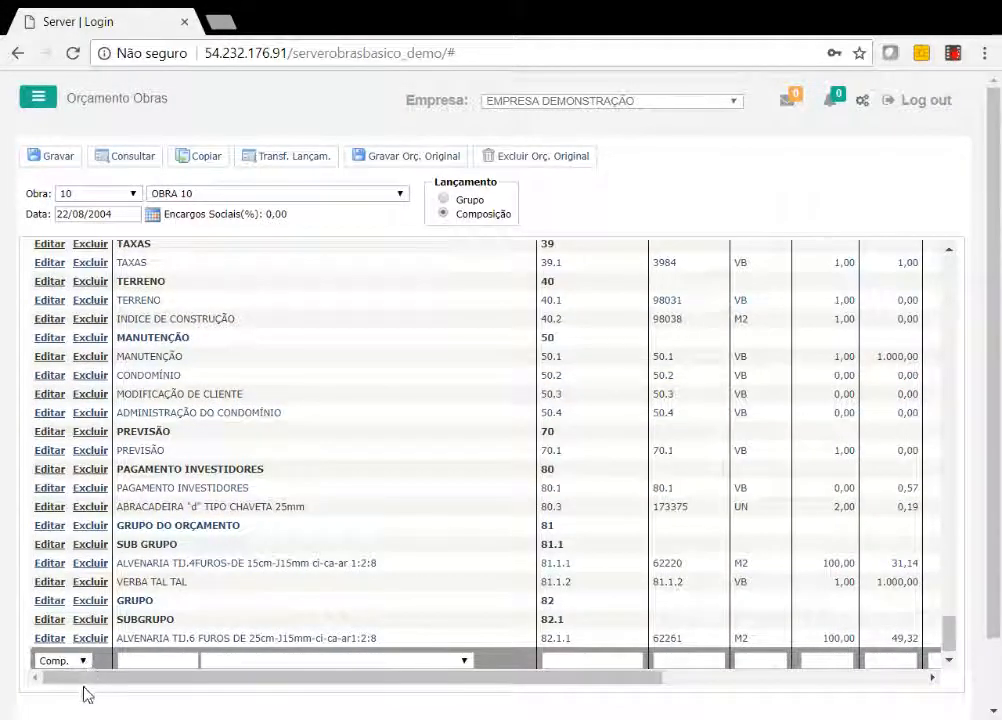
Start a new budget line of type Verba with the description VERBAXXXXXXX.
click(84, 692)
click(128, 658)
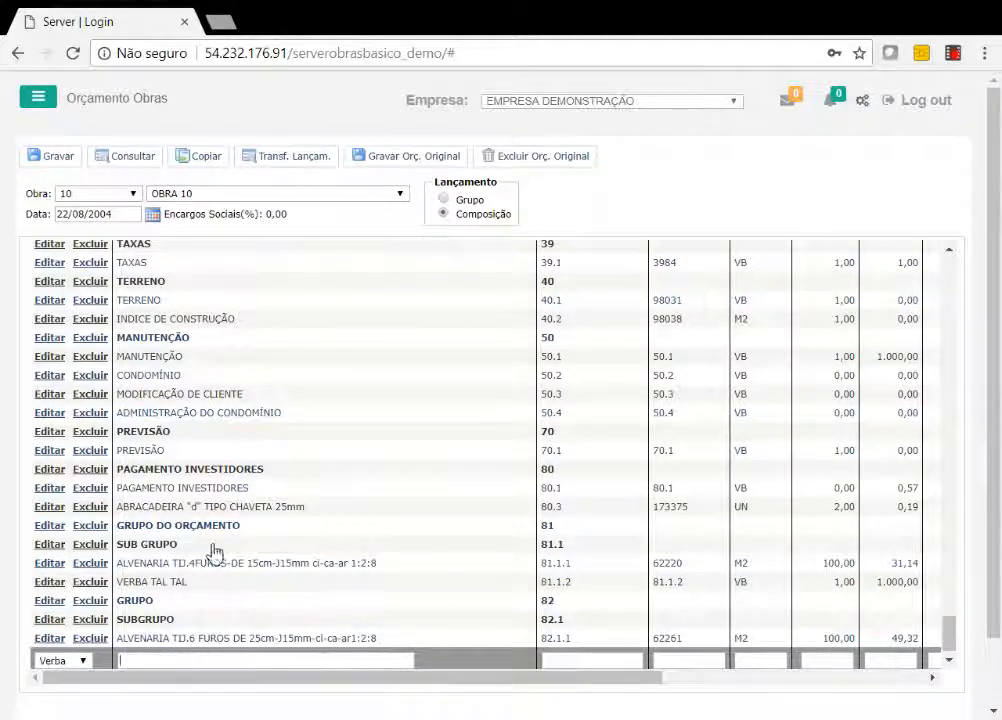
text(VERBA4)
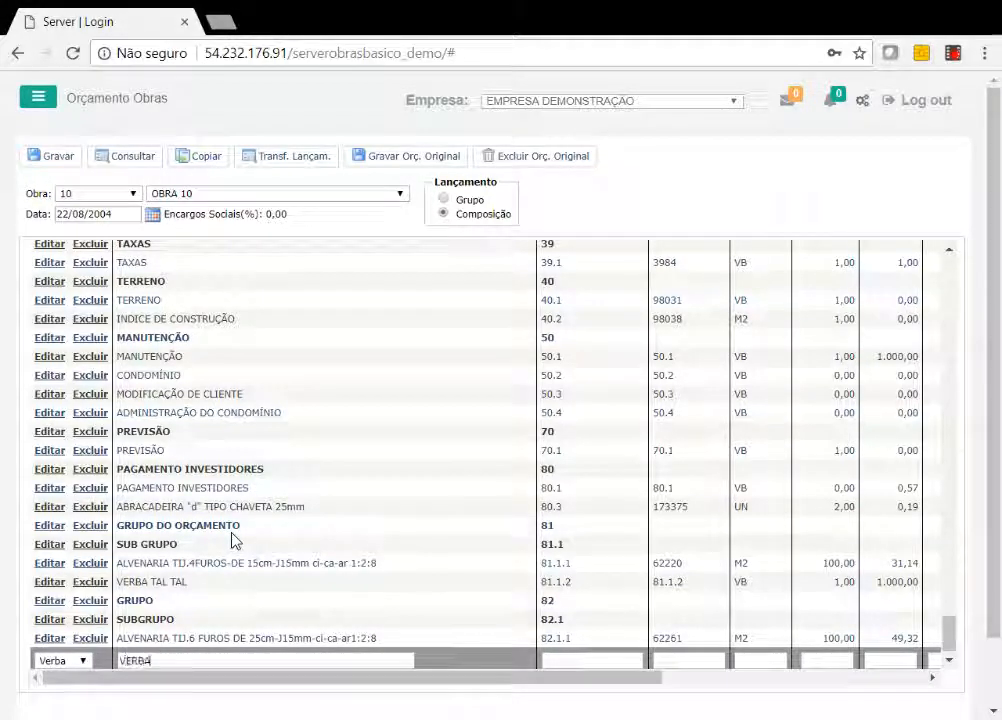
text(XXXXXXX)
key(Tab)
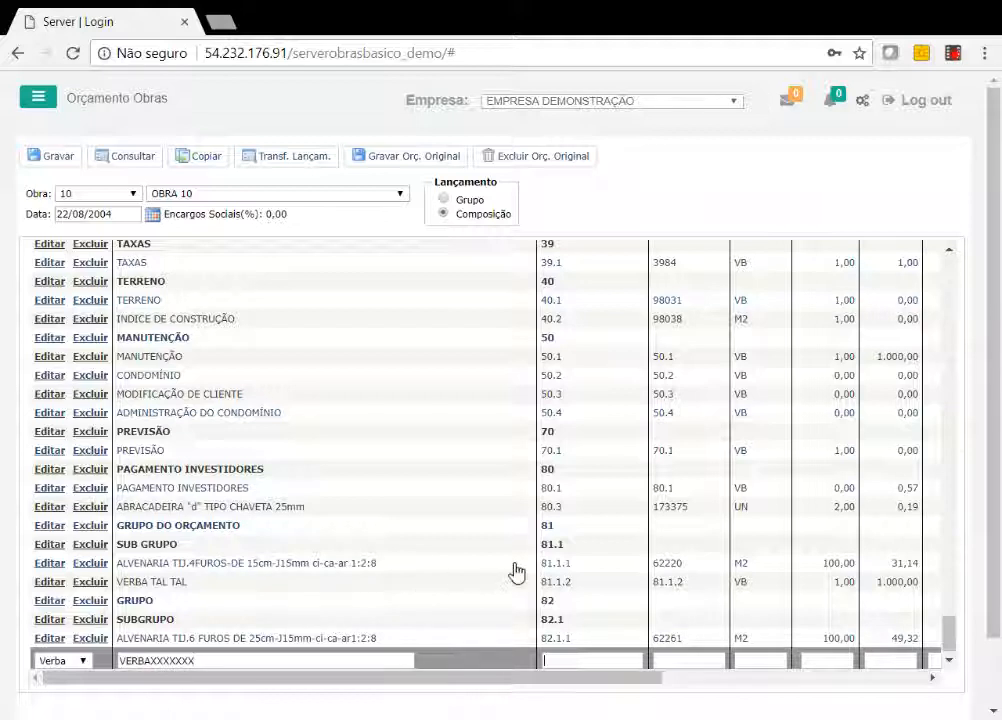
Complete the VERBAXXXXXXX line with code 82.1.2, quantity 1 and a material value of 1000, and save it.
text(82.1)
text(.1)
key(Tab)
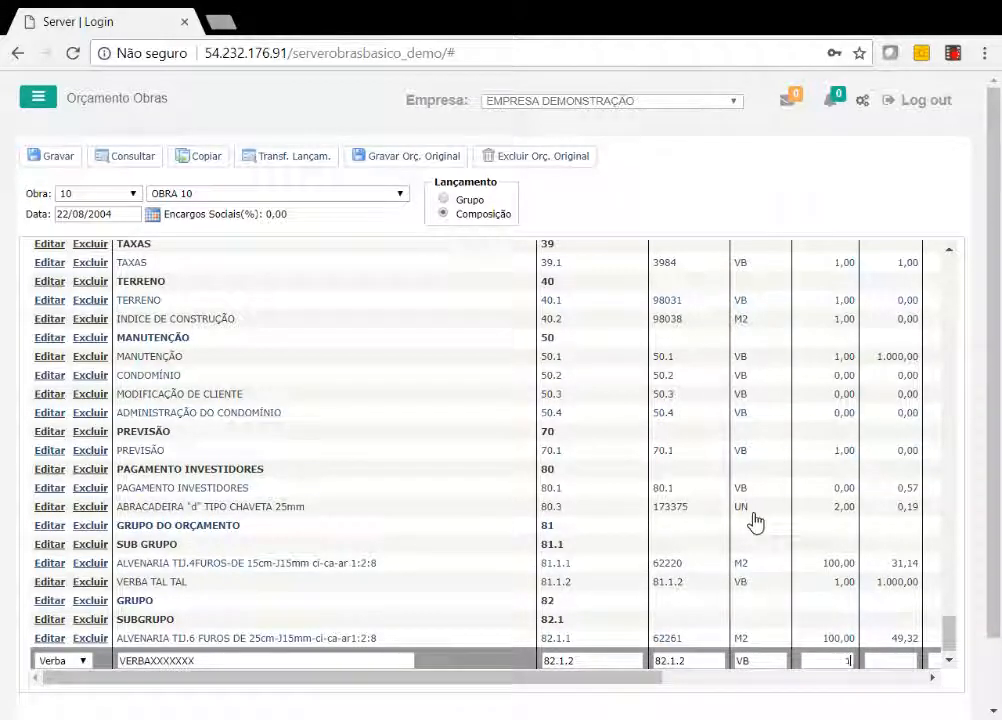
key(Tab)
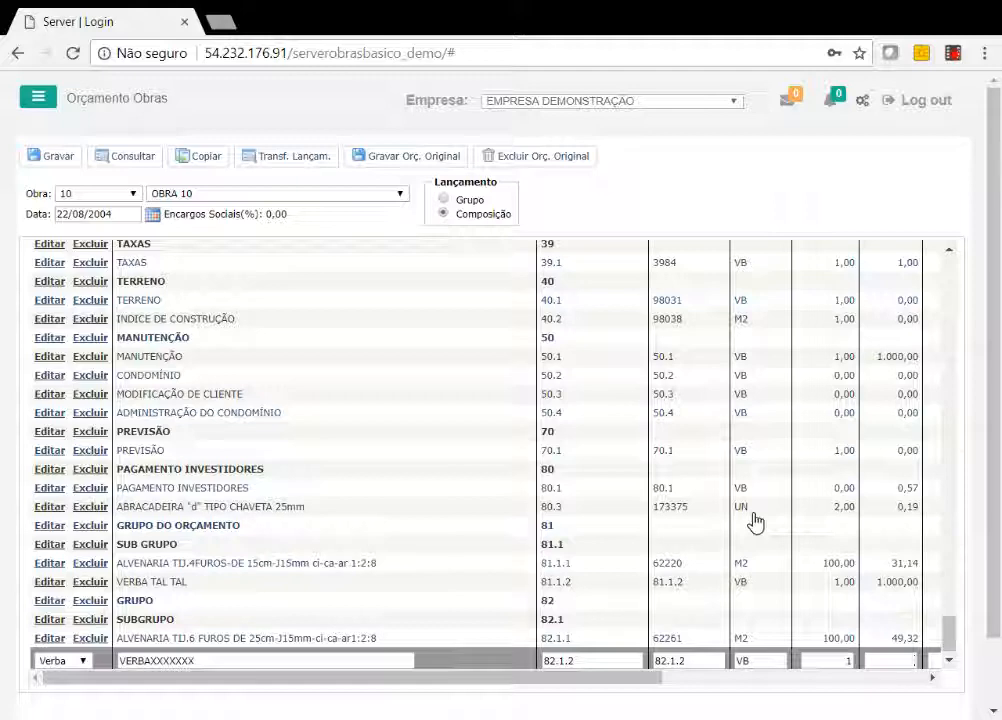
text(1000)
key(Tab)
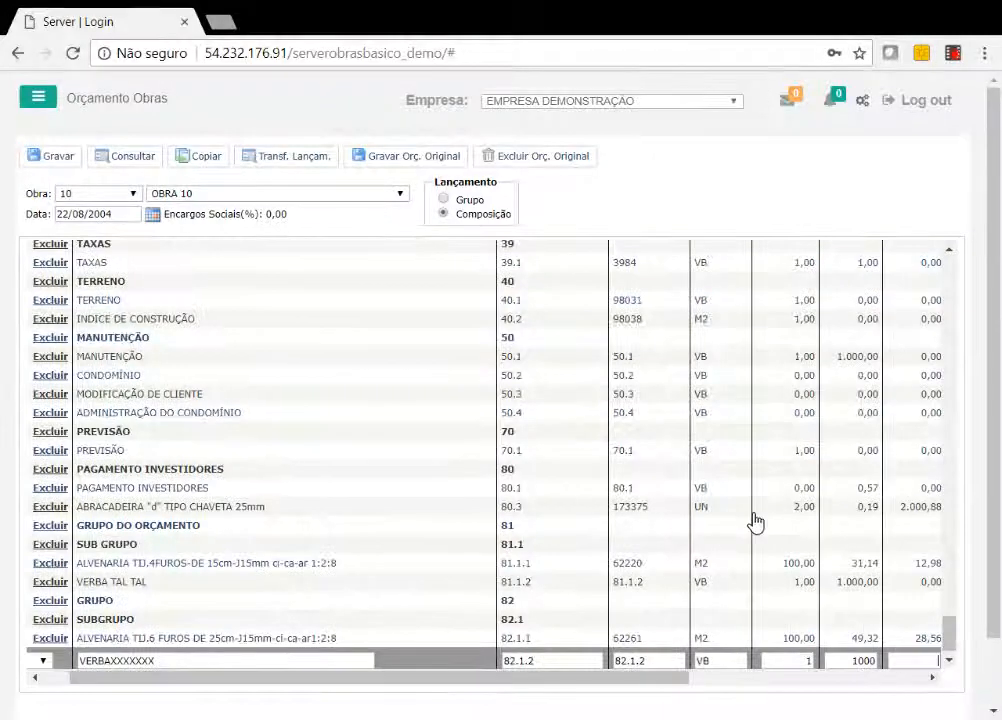
click(915, 679)
click(908, 661)
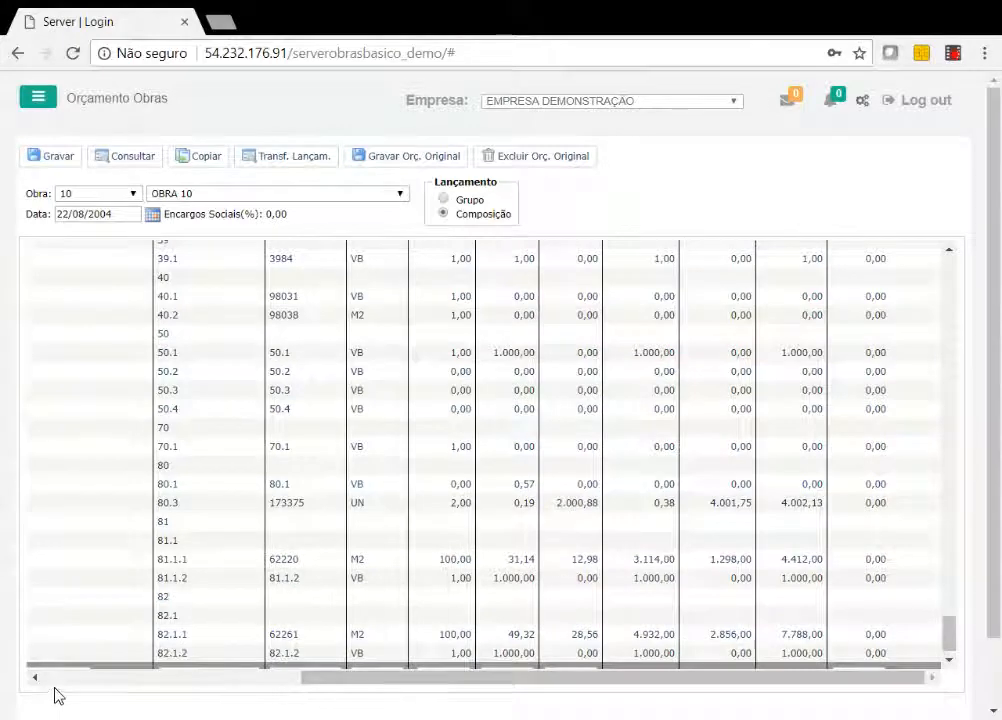
Open the insumos of the VERBAXXXXXXX budget item, view them, and return to the budget.
click(89, 676)
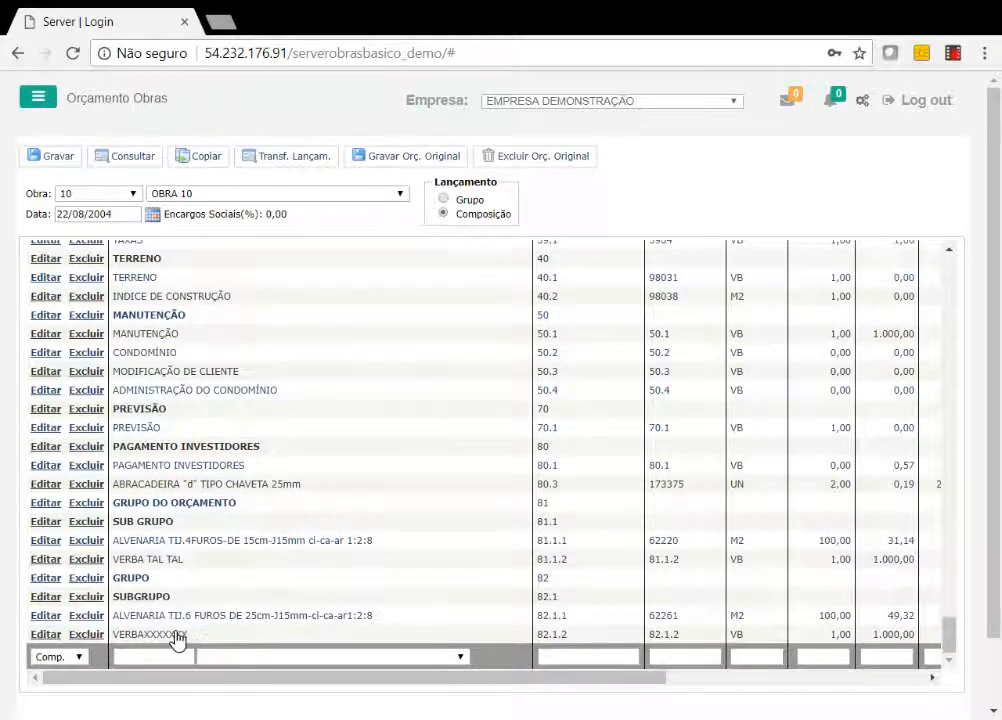
double_click(175, 636)
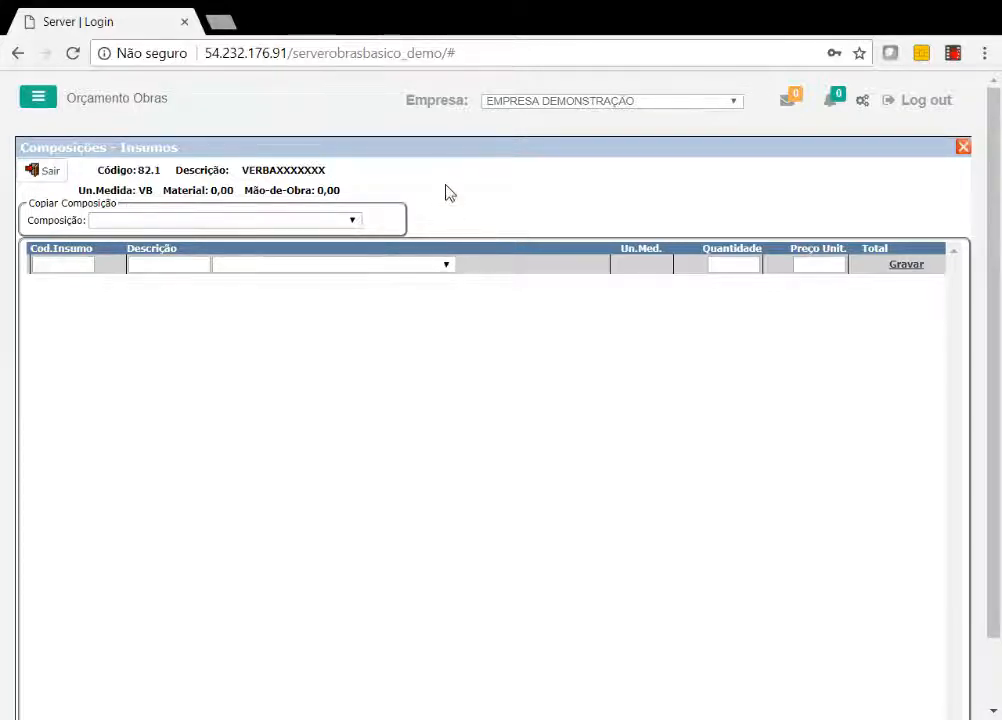
click(52, 181)
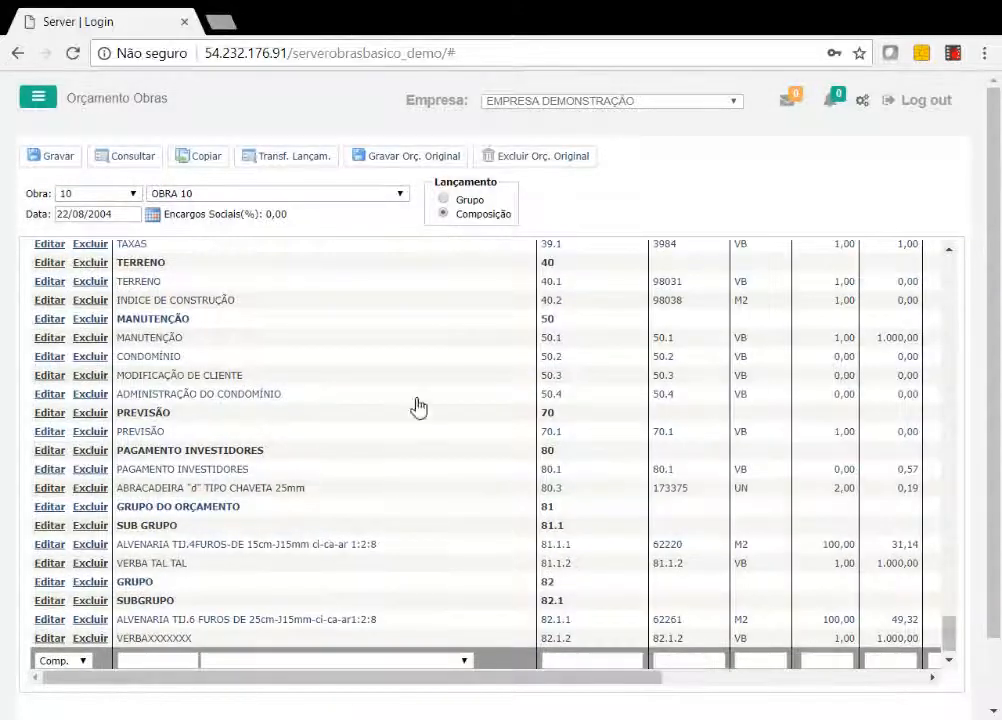
Open the budget query for OBRA 10 and examine its BDI options and the material and labour BDI percentages.
scroll(950, 277, up, 1)
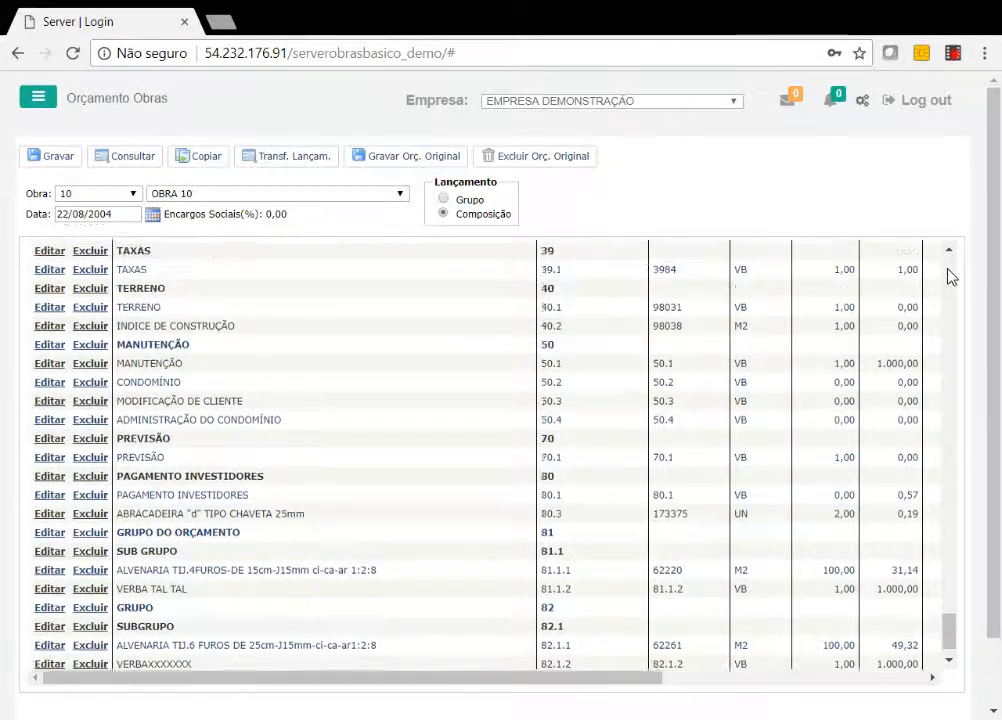
scroll(948, 272, up, 15)
click(128, 156)
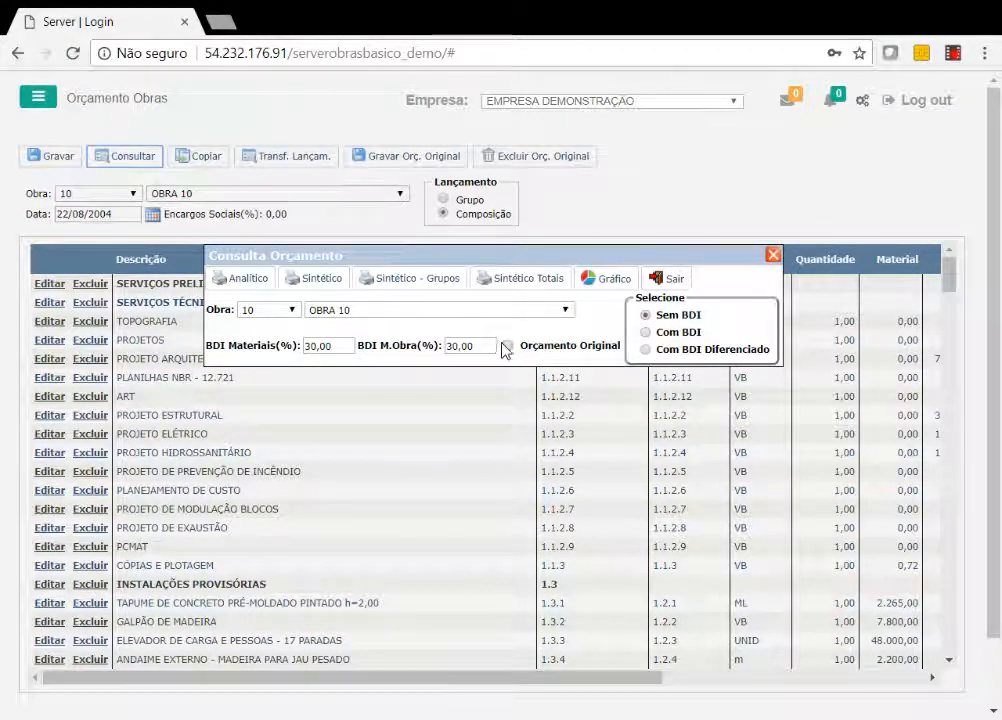
drag(661, 315, 698, 332)
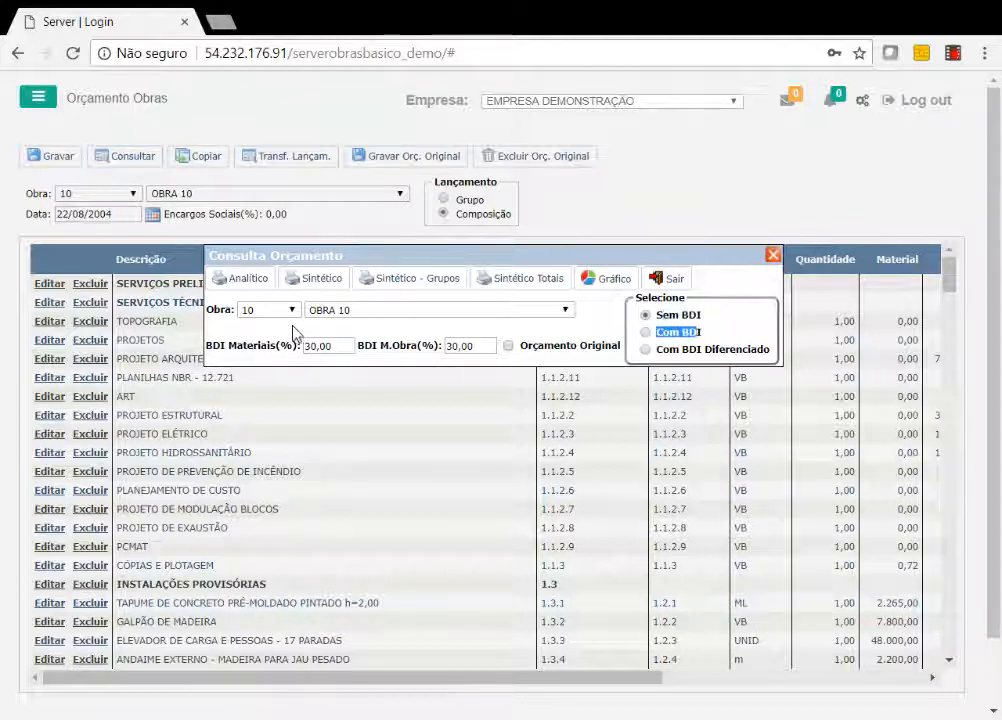
drag(336, 346, 303, 346)
drag(477, 346, 438, 347)
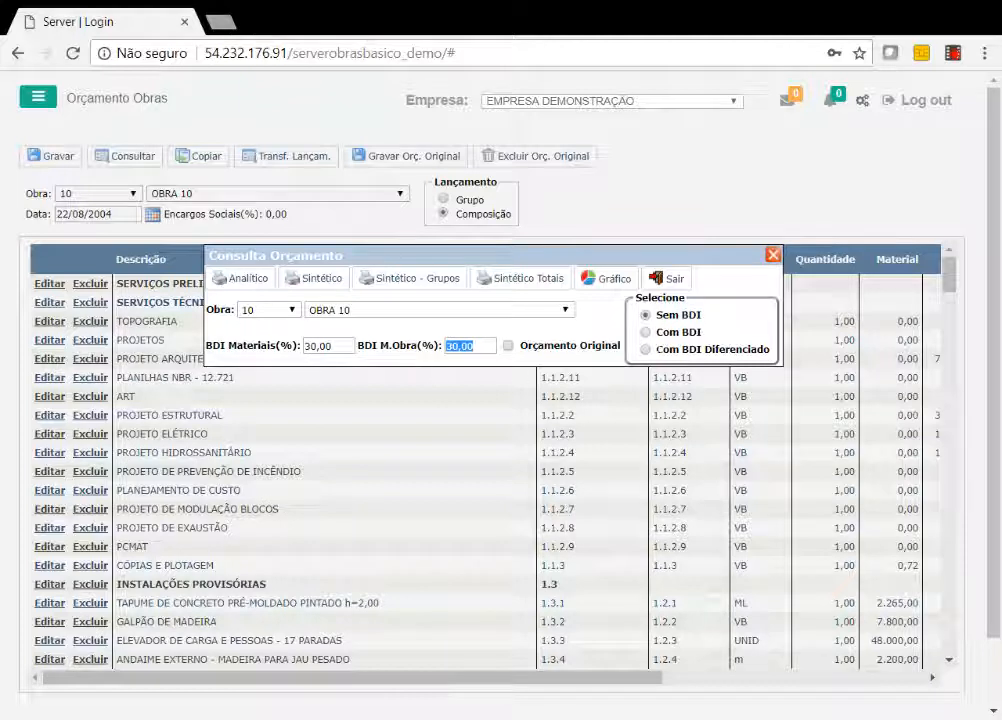
Try the Com BDI Diferenciado option in the budget query, switch back to Sem BDI, and close the query.
click(645, 349)
drag(667, 349, 729, 349)
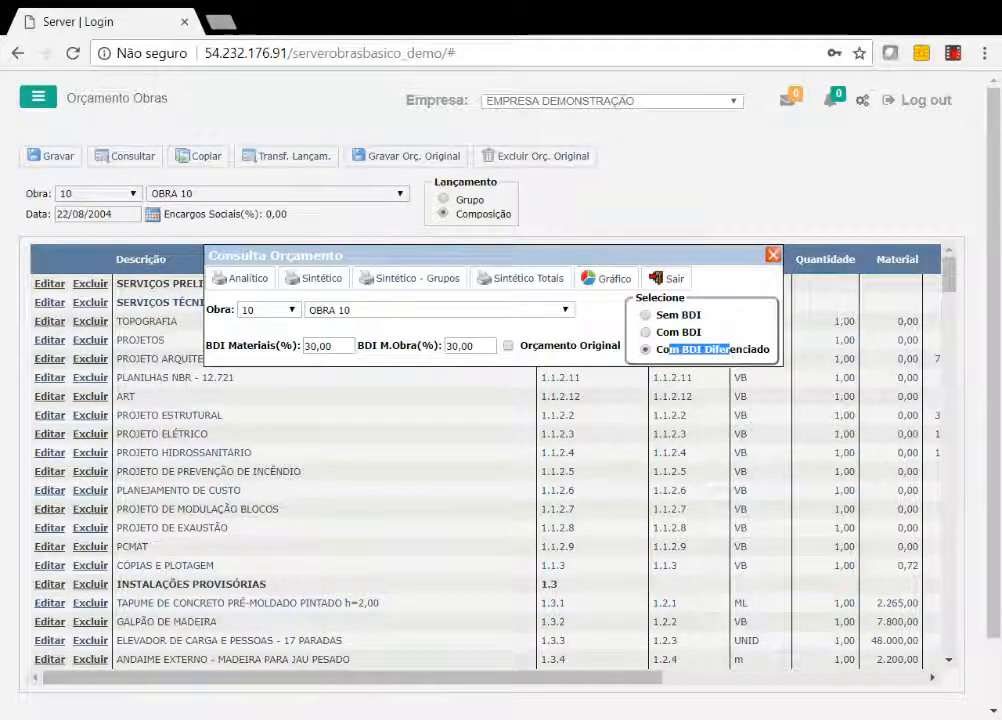
drag(743, 350, 696, 350)
drag(333, 346, 304, 346)
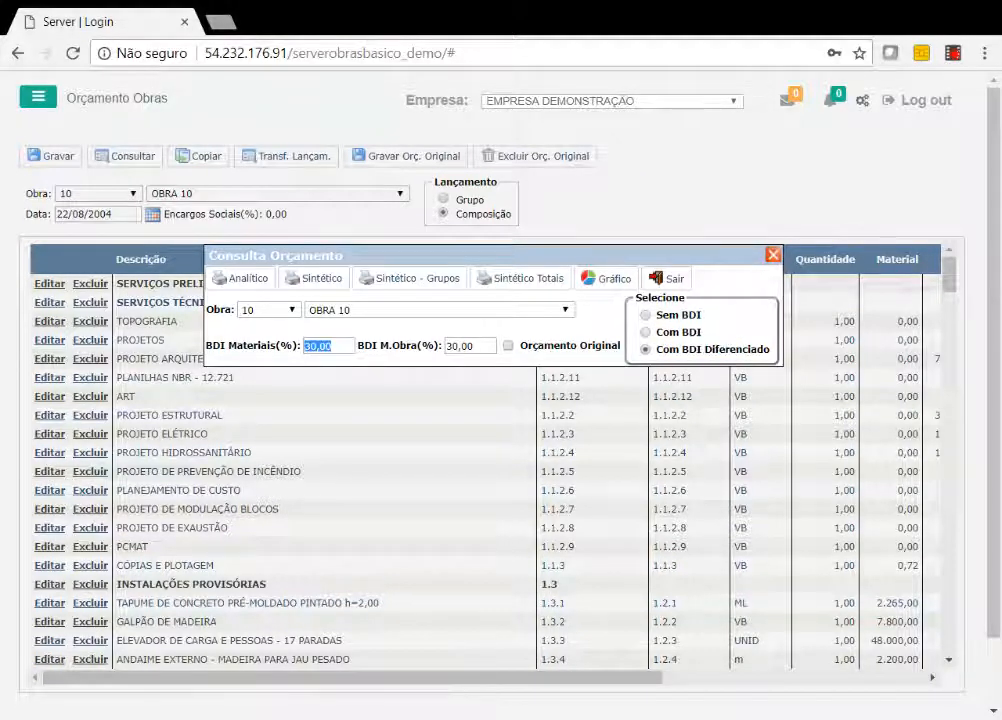
drag(472, 346, 447, 346)
drag(743, 350, 690, 350)
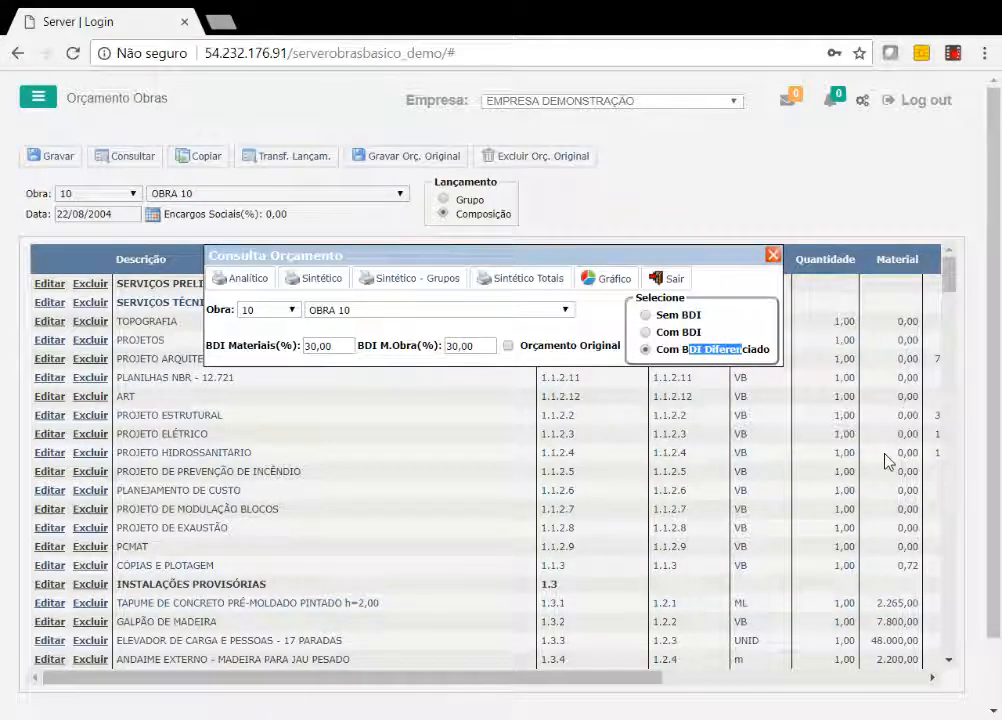
click(646, 315)
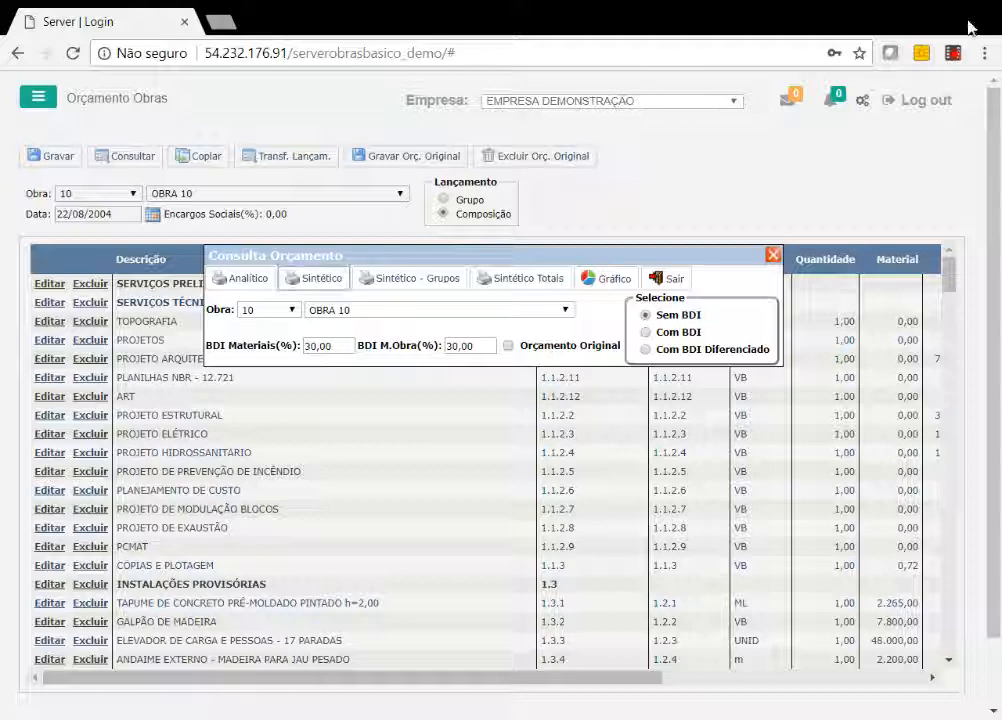
click(657, 280)
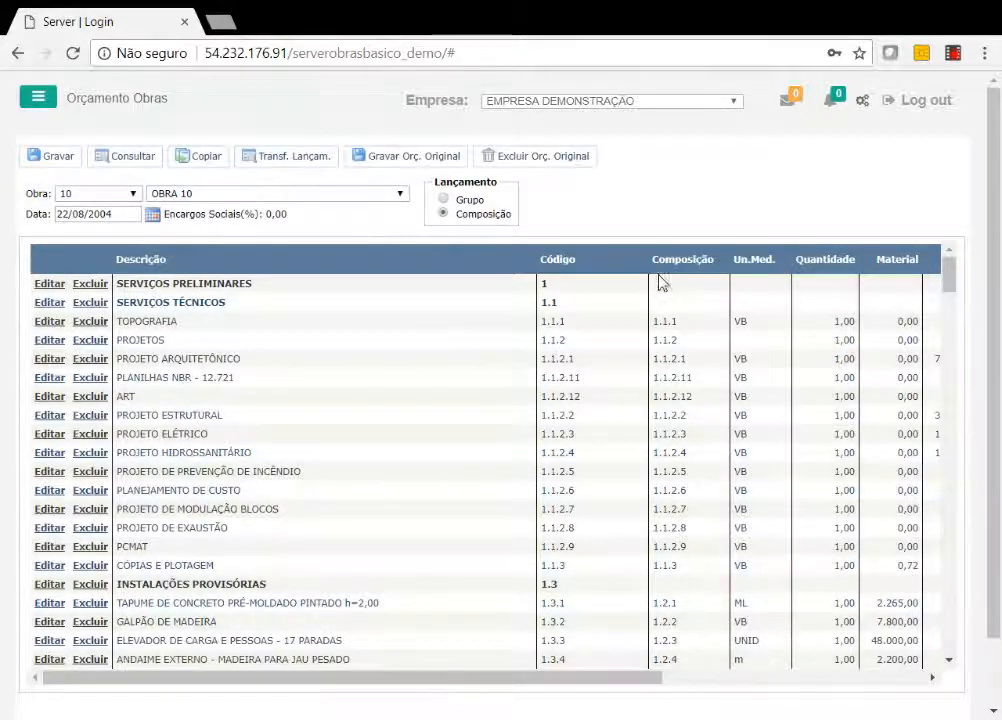
Open the copy dialog for the OBRA 10 budget, view its origin and destination fields, and close it.
click(42, 104)
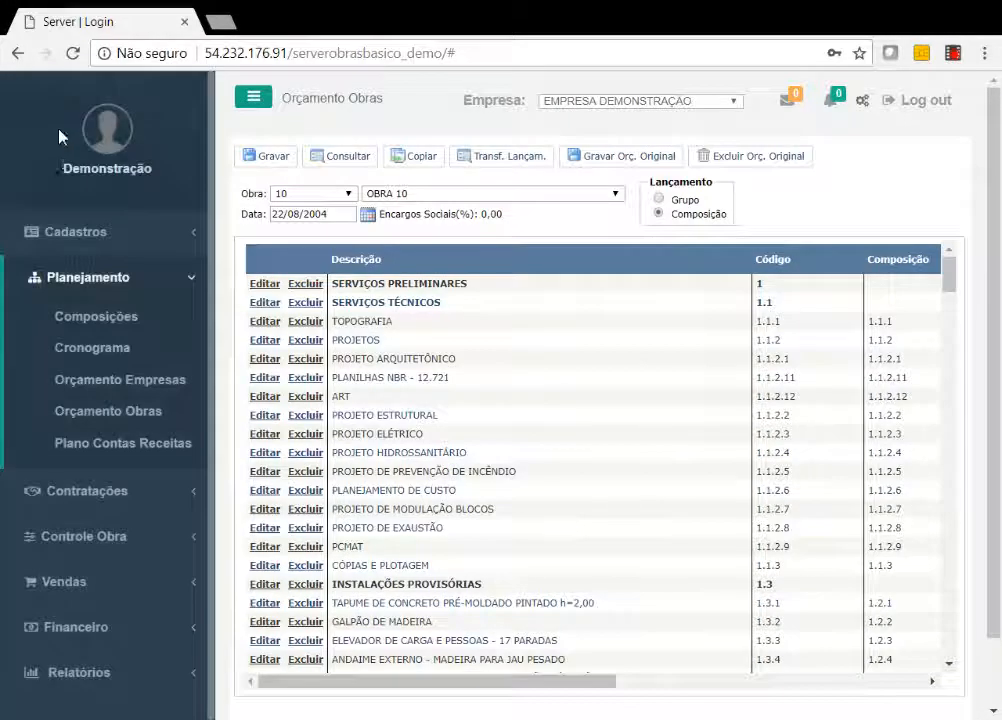
click(250, 104)
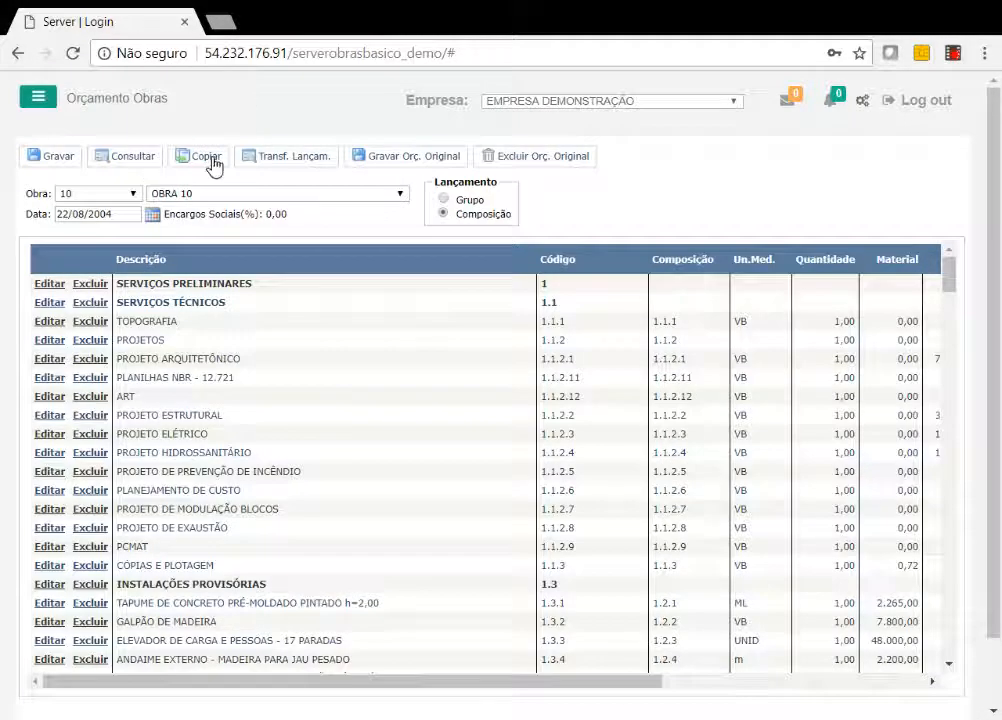
click(210, 160)
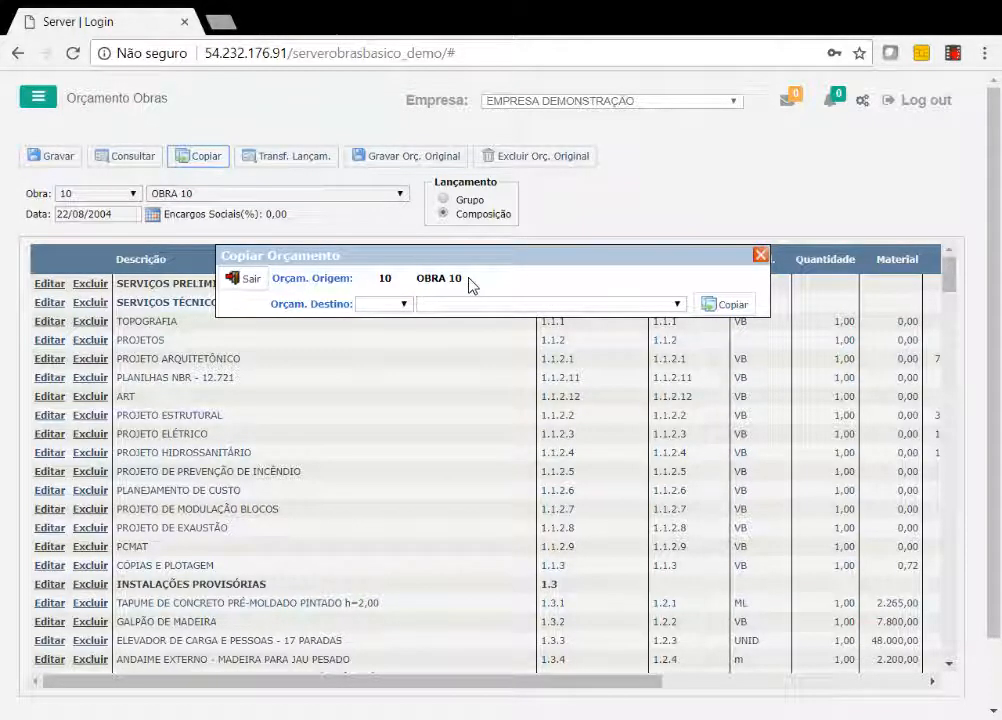
click(250, 282)
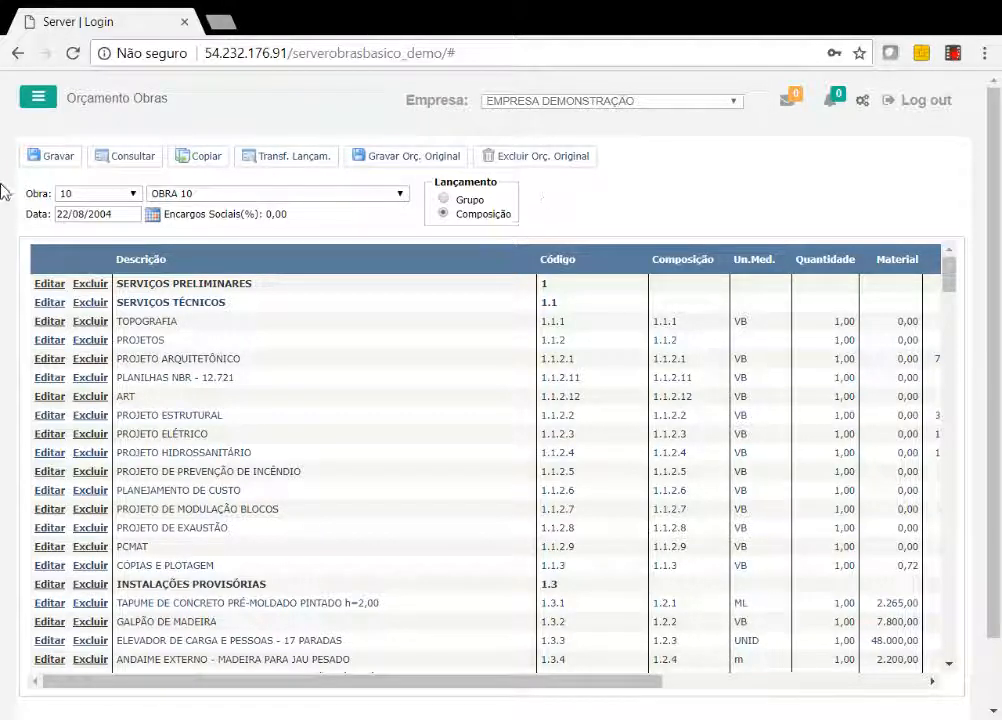
Open the Cronograma for OBRA 10 and set its period from 01/12/2017 to 31/12/2017.
click(40, 103)
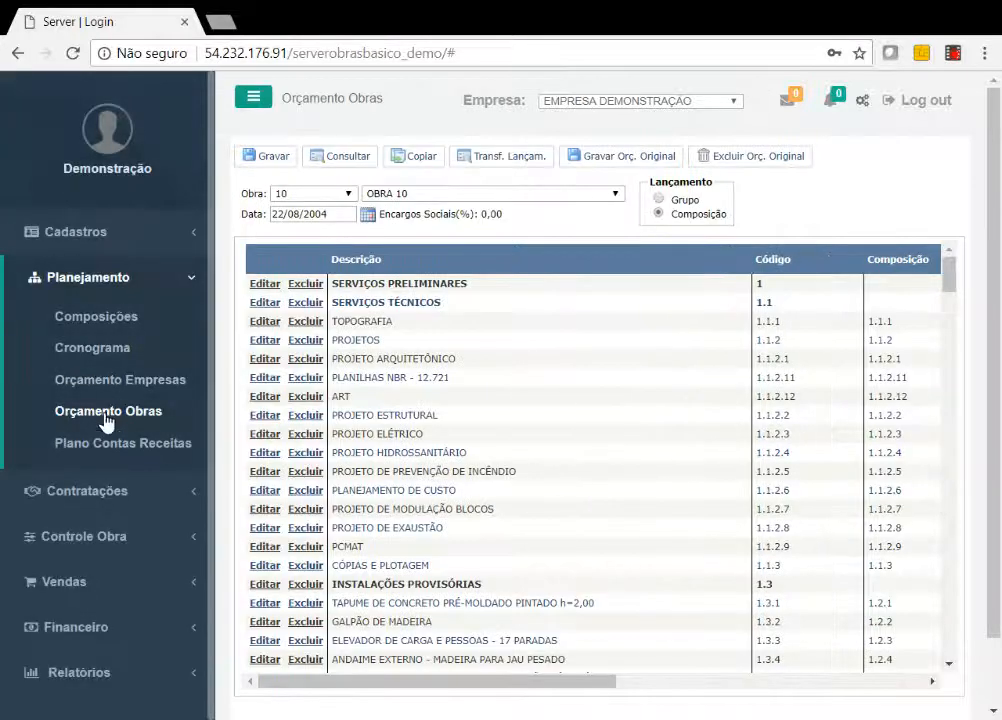
click(92, 350)
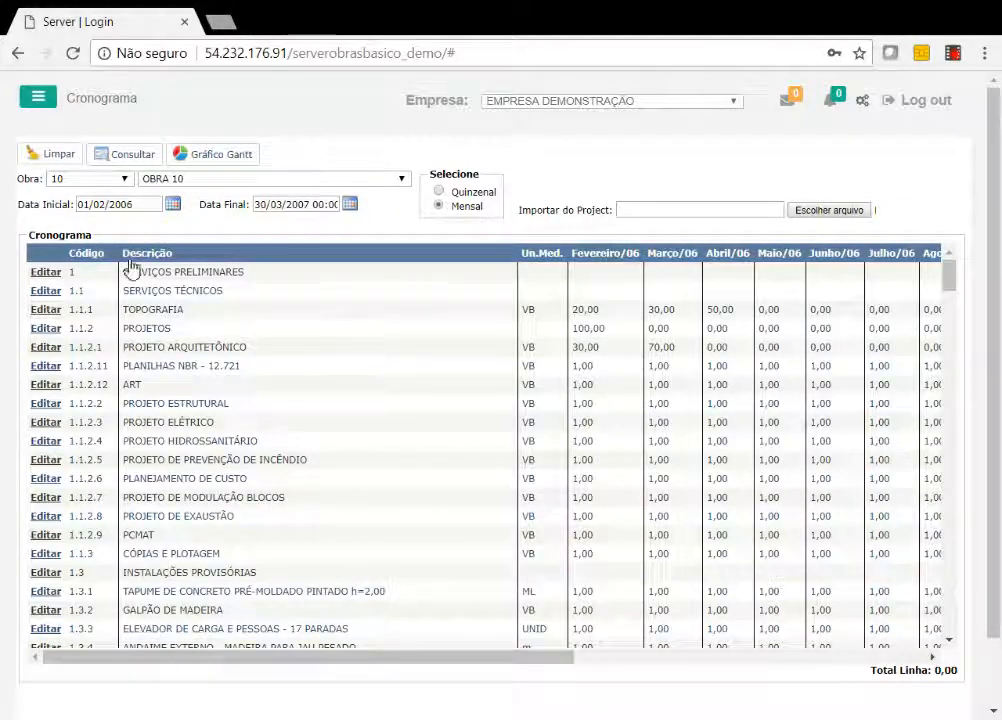
drag(135, 204, 49, 209)
text(01/12/2017)
drag(310, 204, 252, 205)
text(31/12/2017)
drag(445, 174, 471, 192)
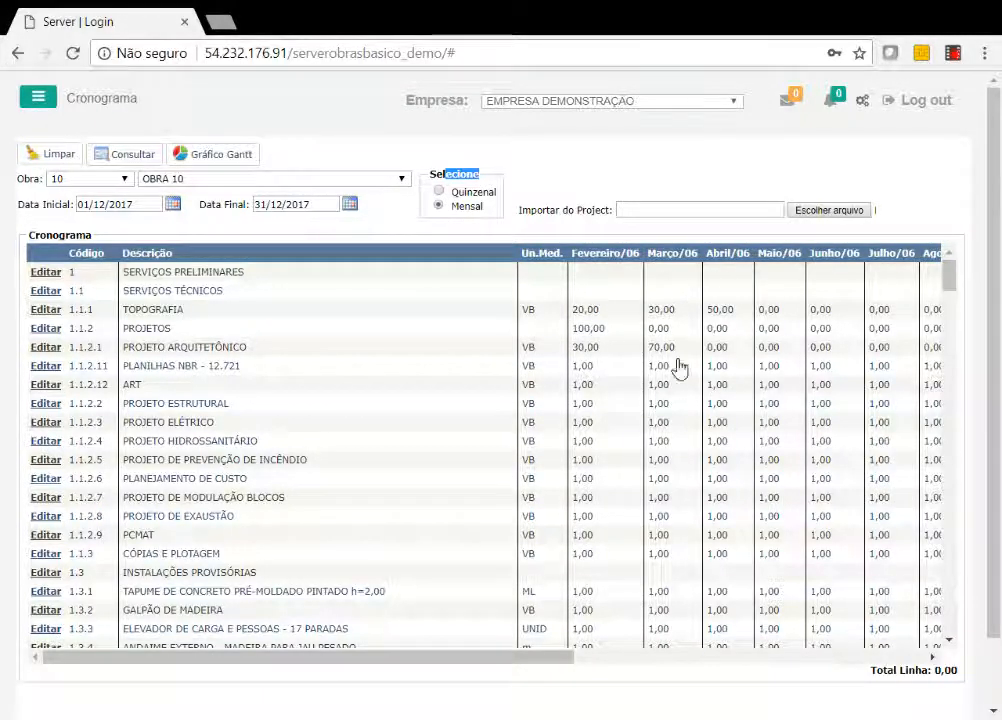
Open schedule rows 1.1.2 PROJETOS and 1 SERVIÇOS PRELIMINARES for editing and go through their monthly percentage fields.
click(44, 329)
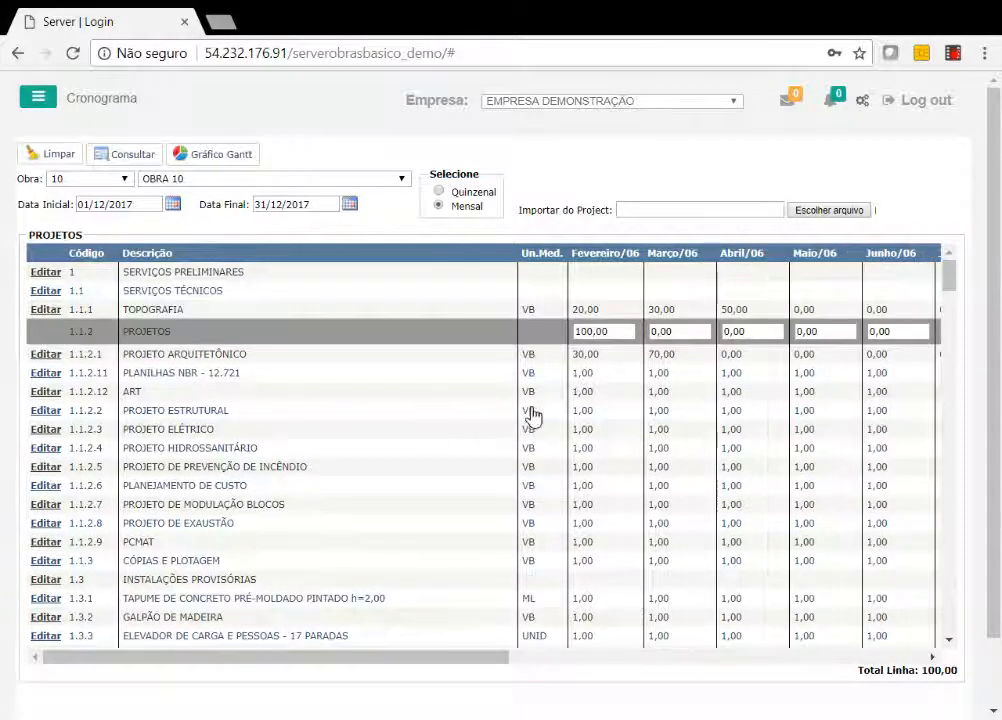
click(575, 331)
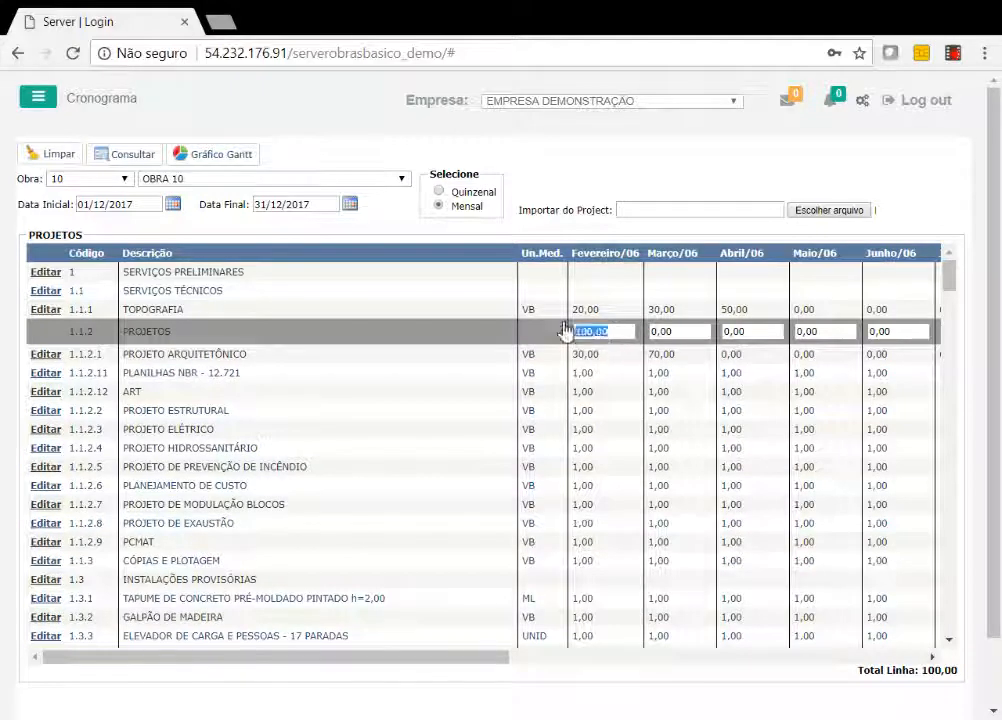
click(690, 331)
click(720, 331)
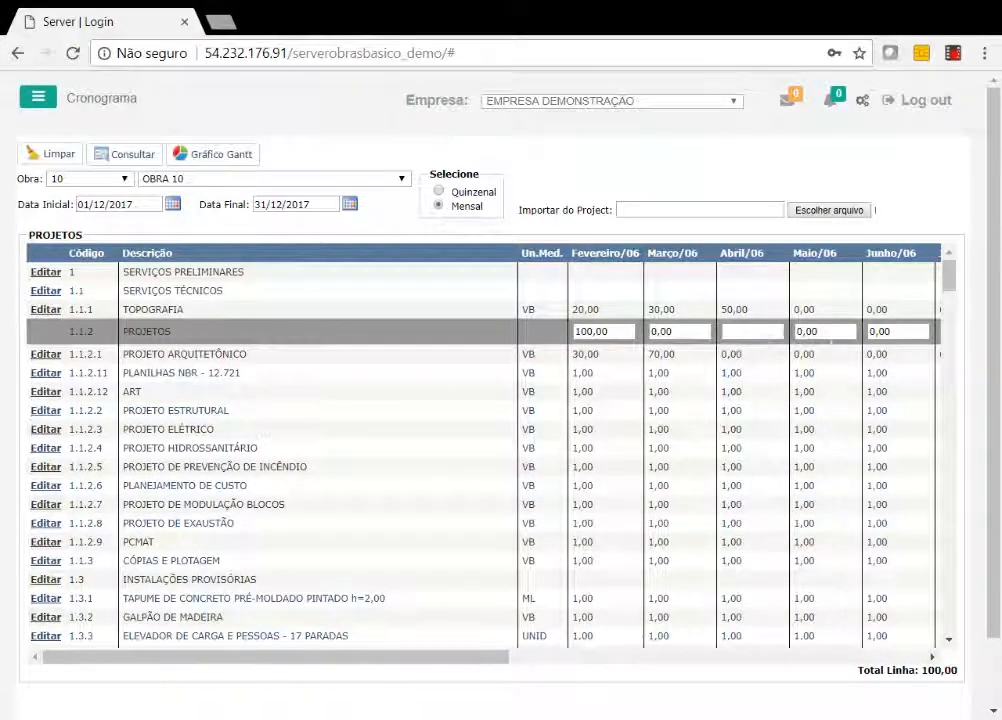
click(820, 331)
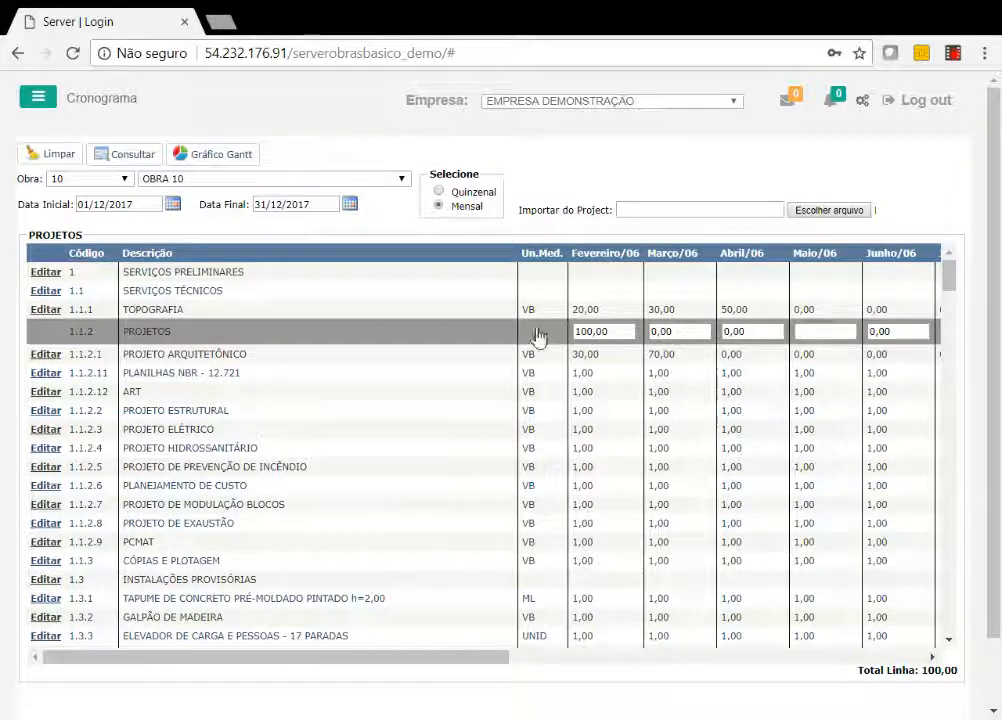
click(45, 272)
click(574, 276)
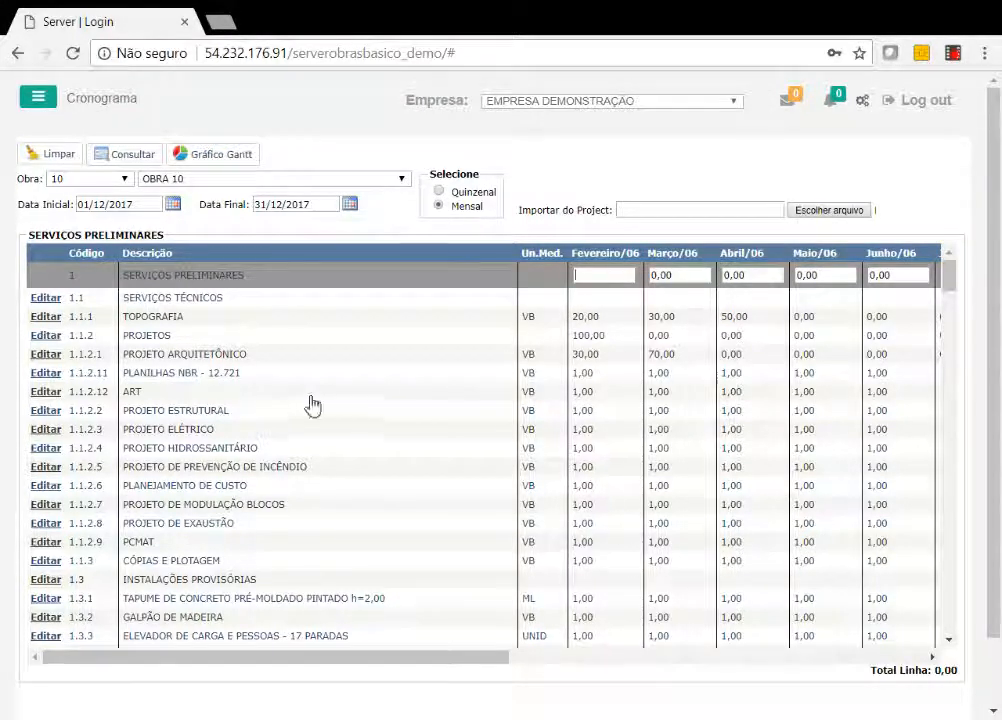
Open the schedule query, view the Cronograma de Compras options for insumos, and exit.
click(130, 155)
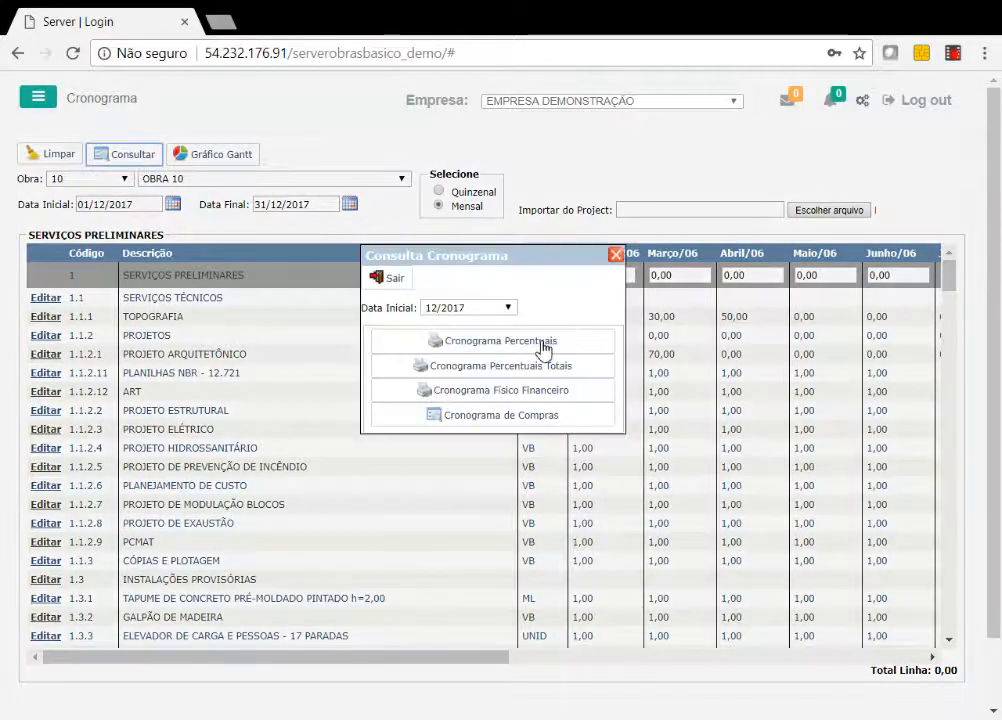
click(573, 418)
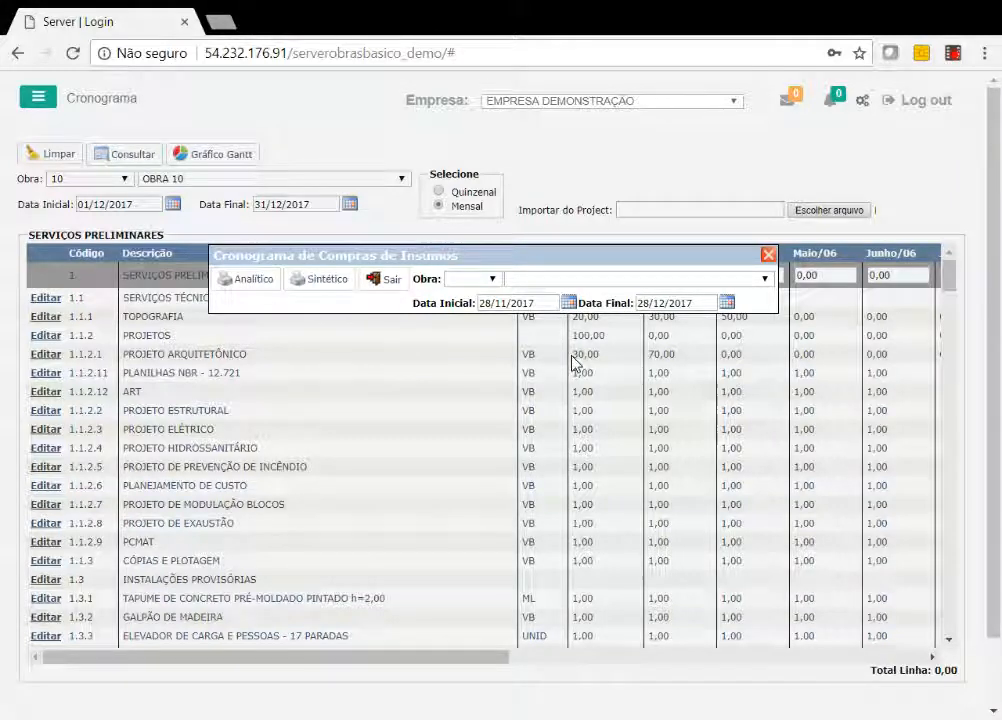
click(384, 280)
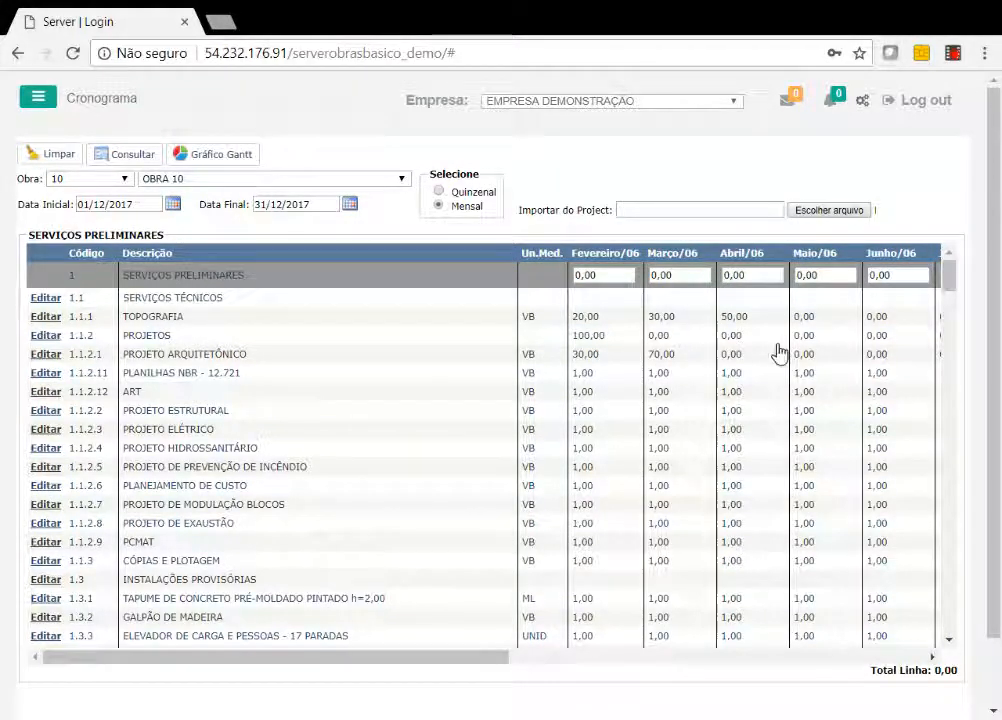
Open Orçamento Empresas for ADMINISTRAÇÃO 1 and examine the codes of its group, subgroup and entry accounts.
click(37, 99)
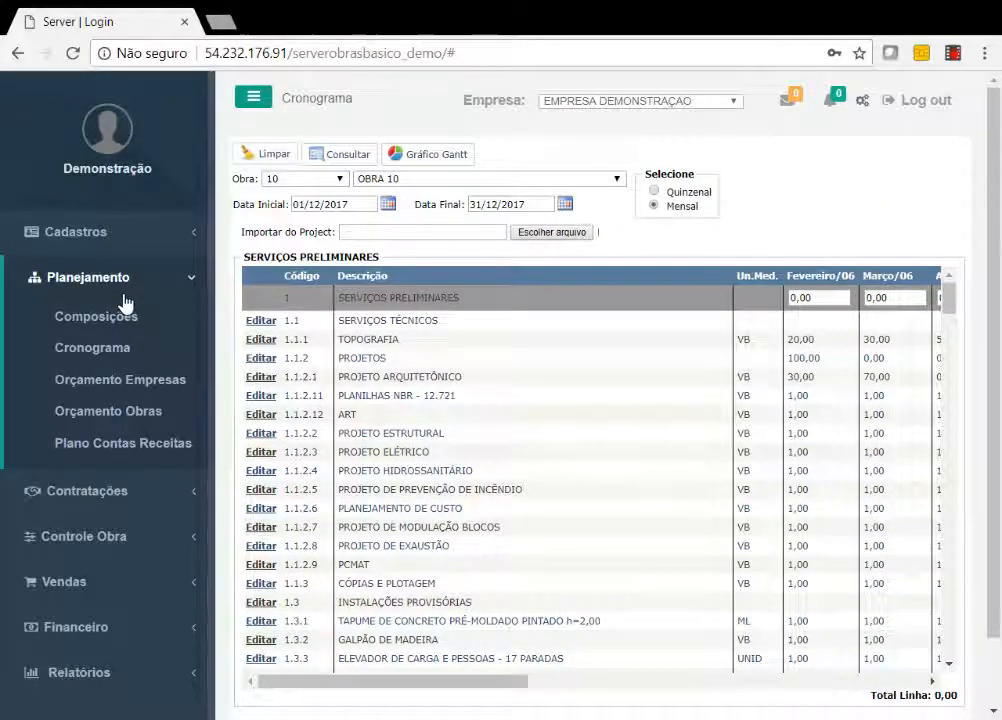
click(136, 387)
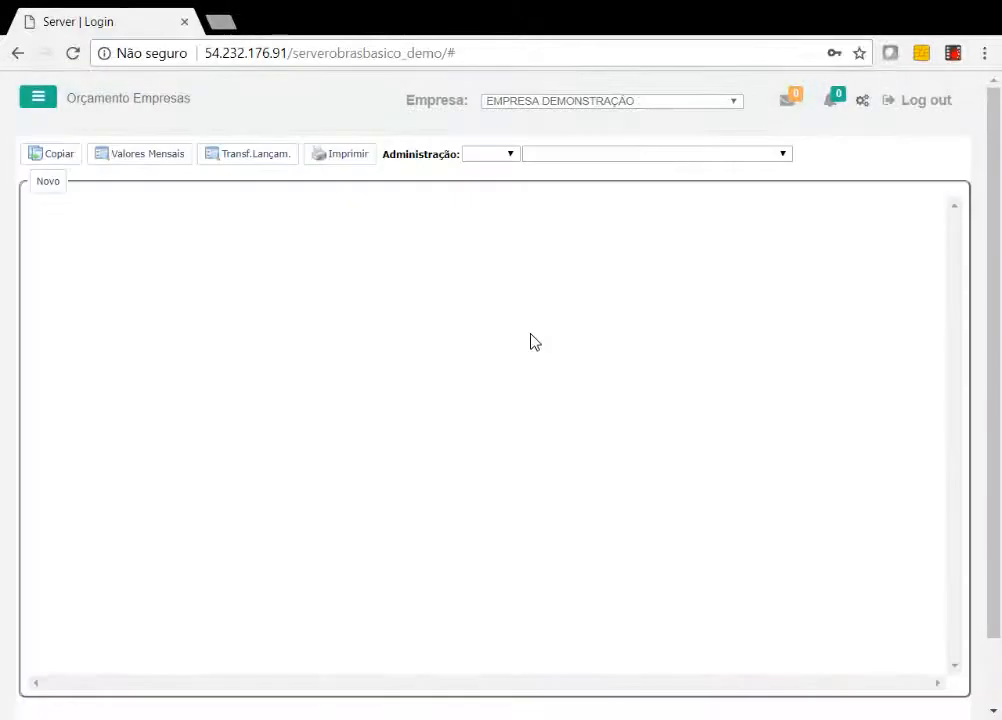
click(498, 153)
click(495, 179)
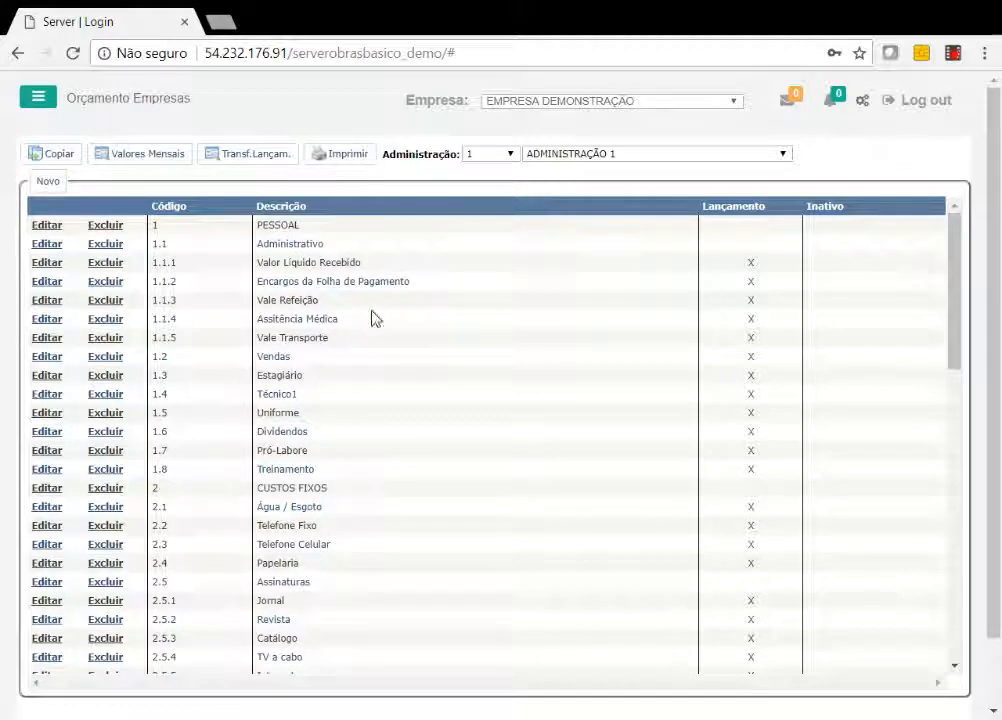
double_click(161, 243)
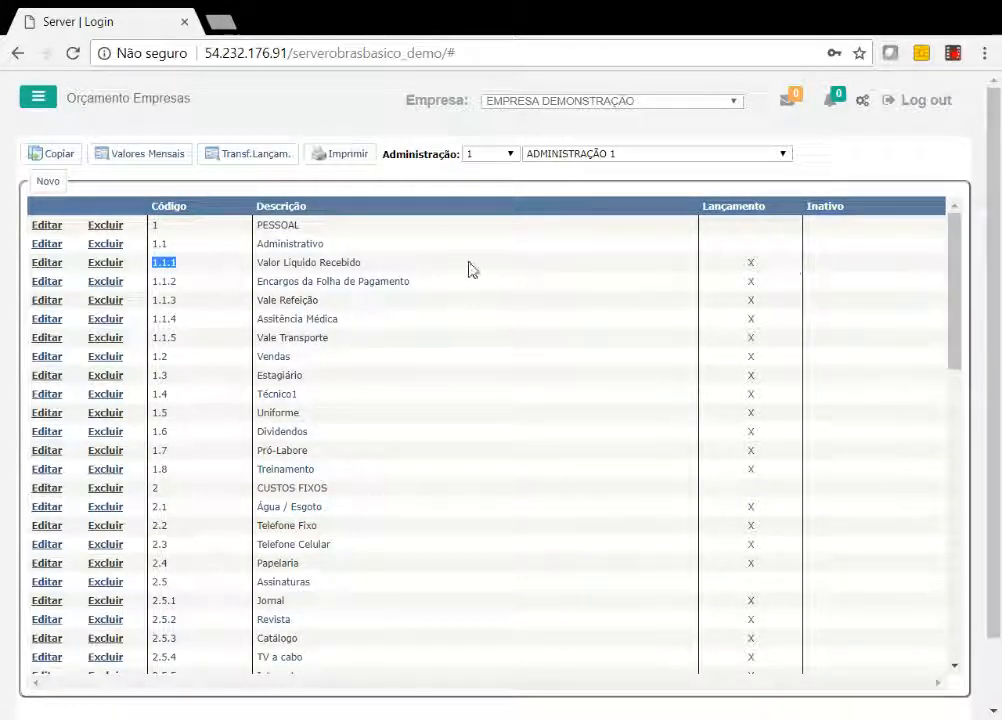
Examine the Lançamento mark of account 1.1.1 and the descriptions of the accounts under 1.1 Administrativo.
double_click(751, 262)
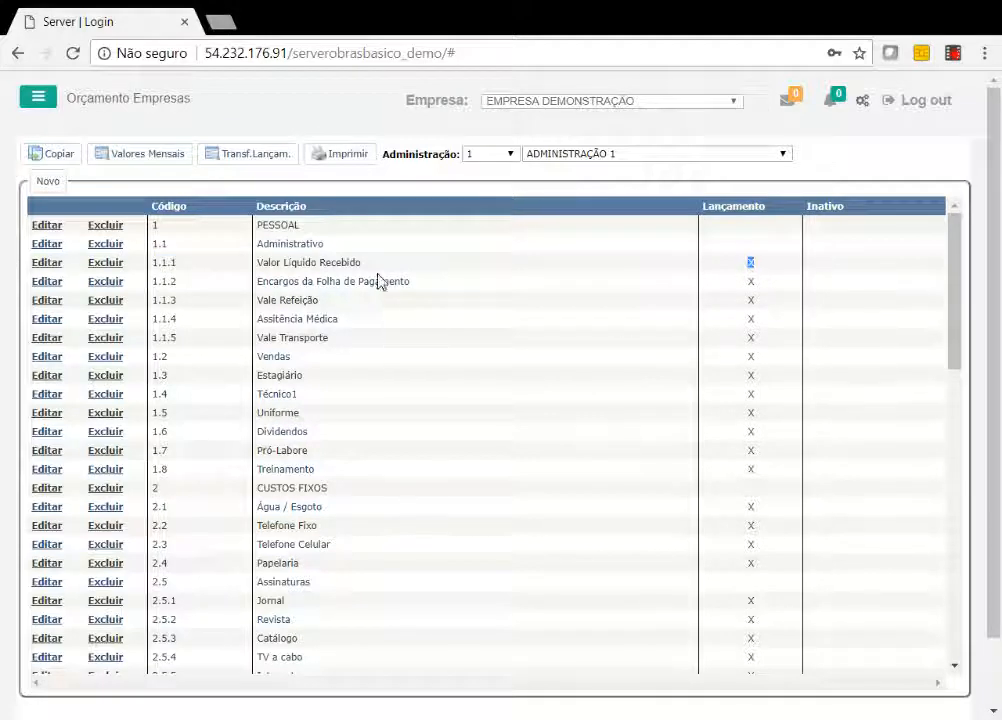
drag(362, 264, 313, 300)
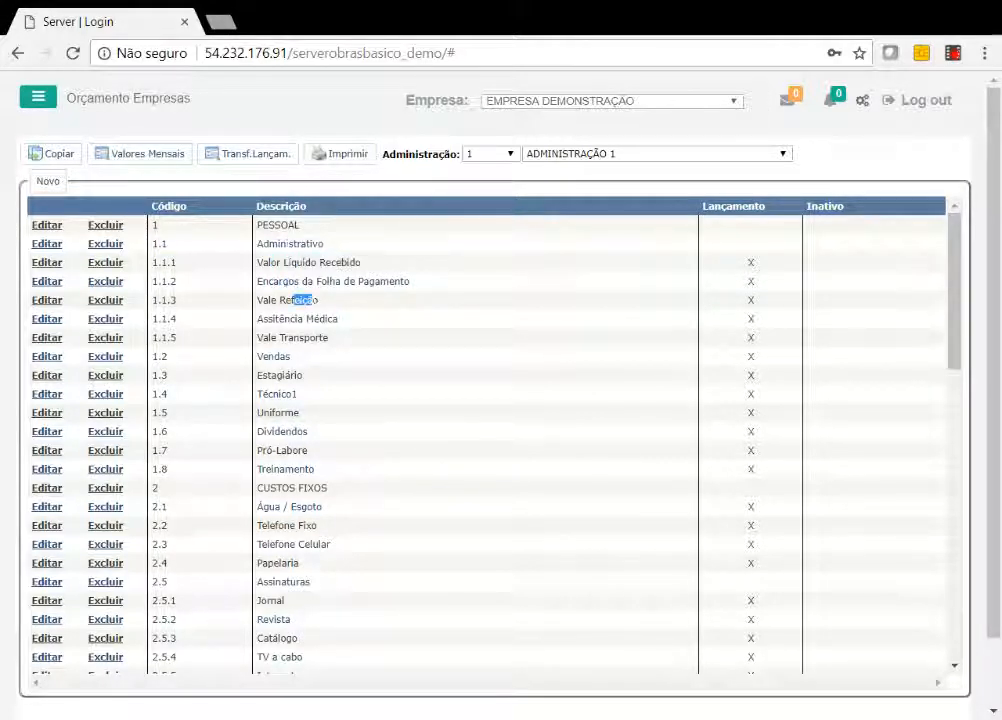
mouse_move(286, 244)
mouse_down()
mouse_move(309, 244)
mouse_move(289, 226)
mouse_move(289, 244)
mouse_up()
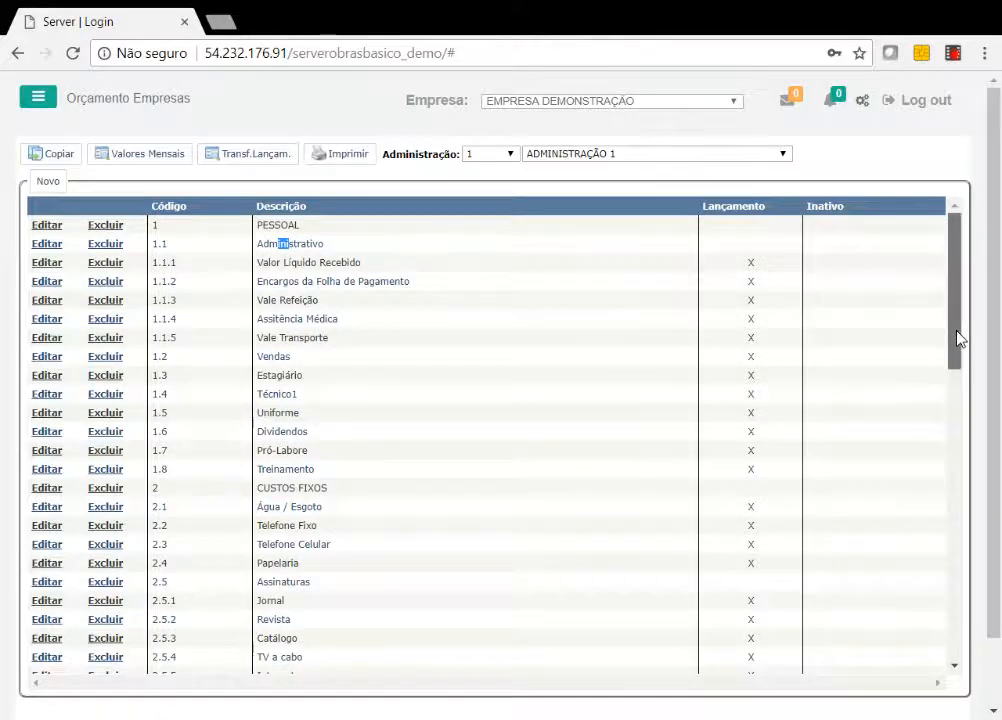
Add a group account with code 73 and description AAAAAAAAAAAAA at the end of the company budget and save it.
drag(955, 340, 977, 660)
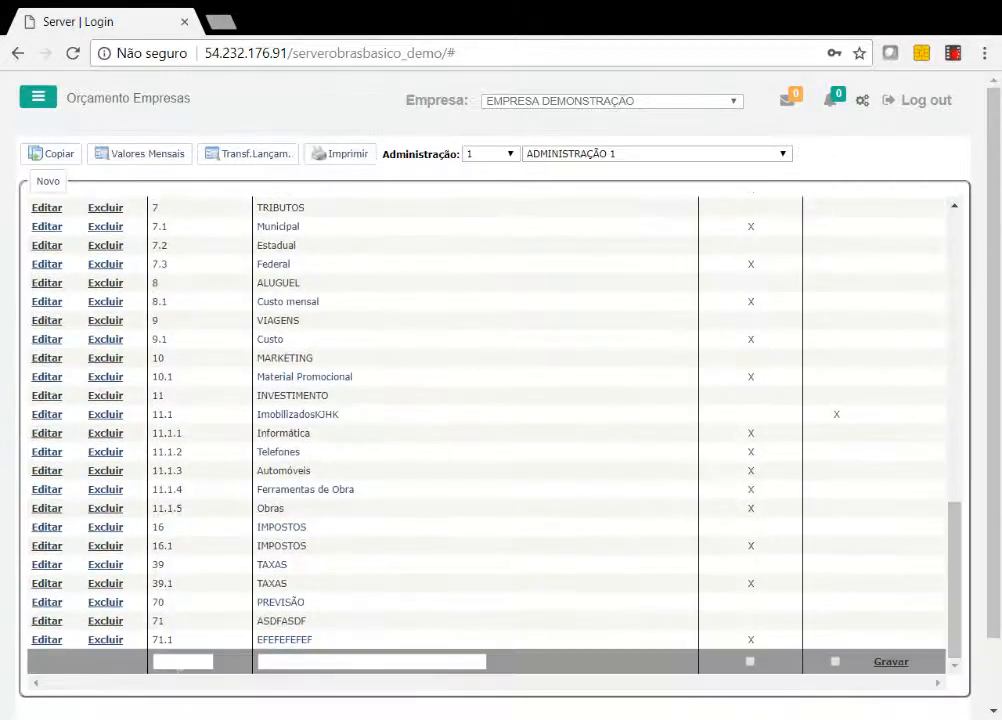
text(73)
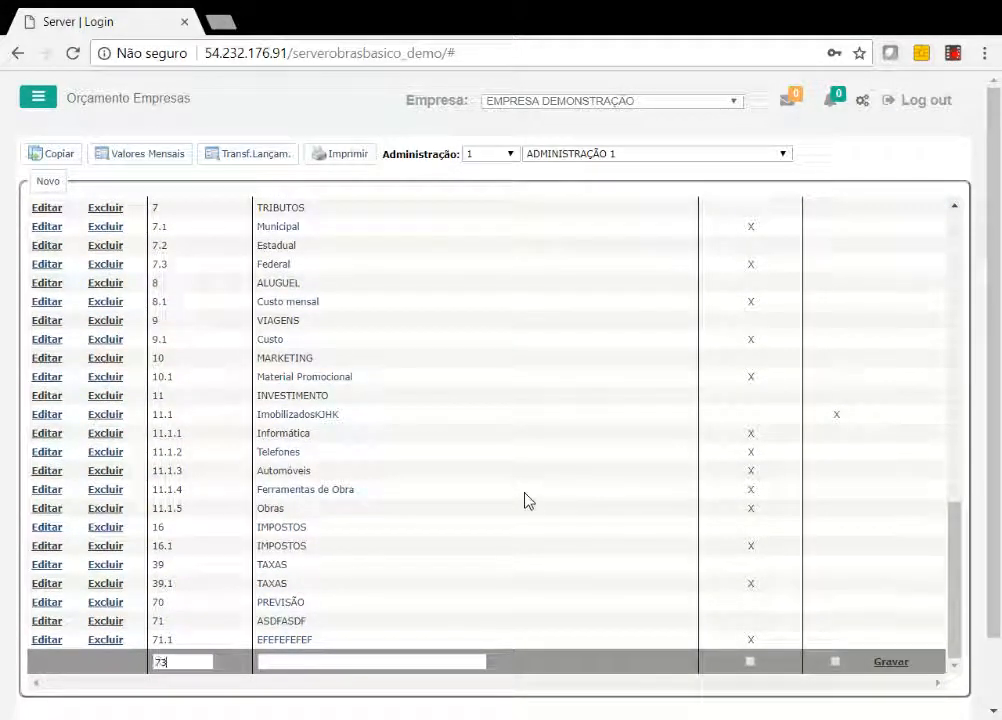
text(AAAAAAAAAAAAA)
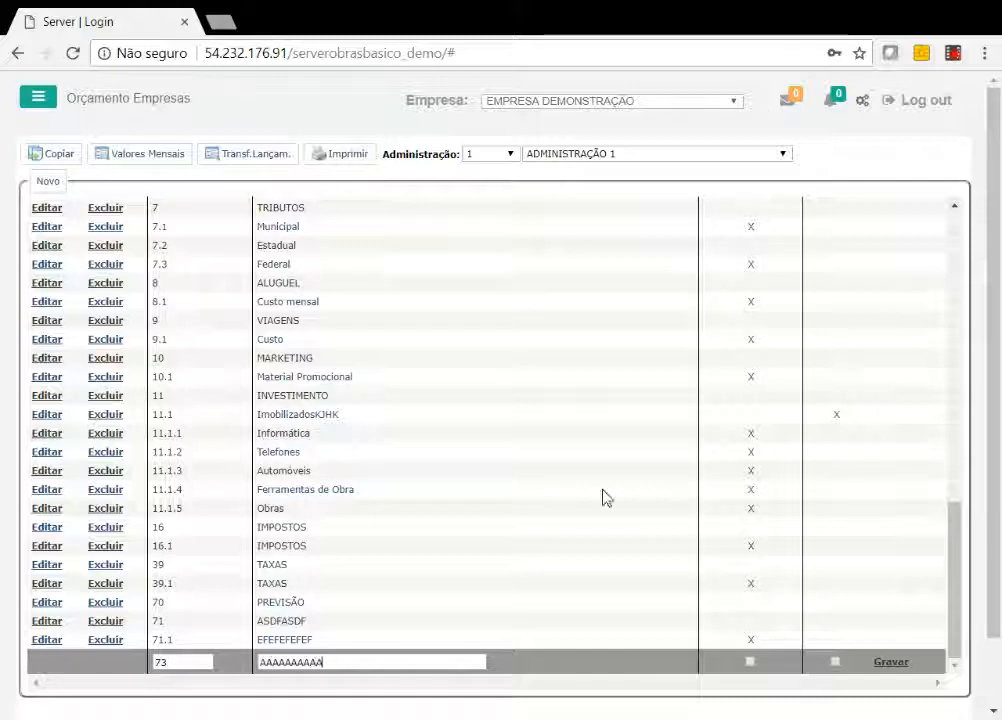
click(903, 663)
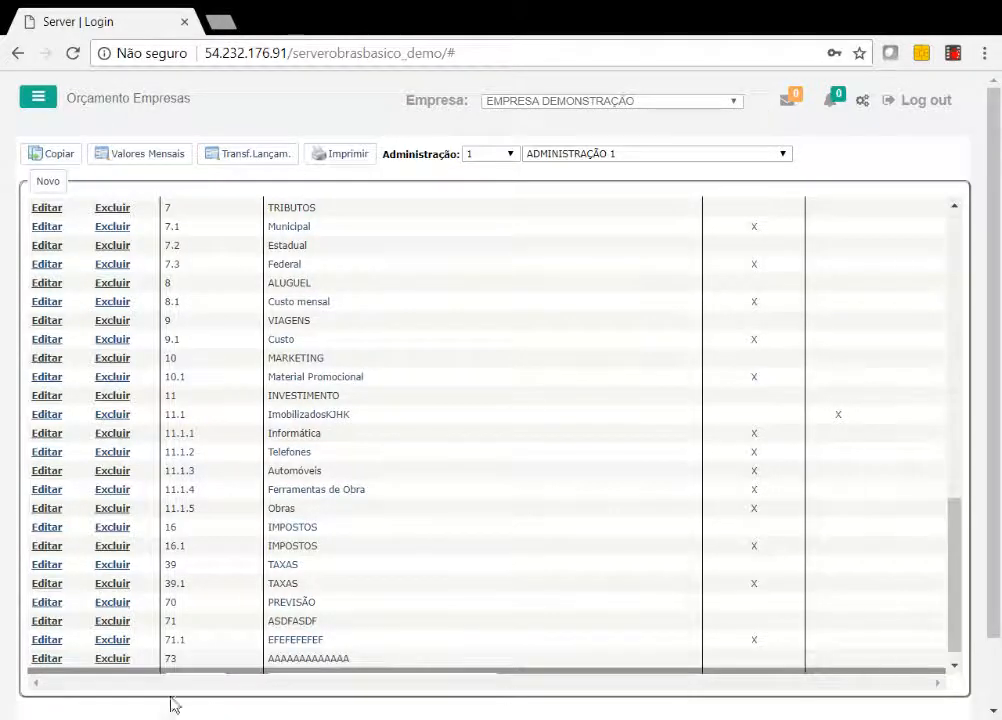
Fill a new account with code 72.1 and description BBBBBBBBBBBBBBBBB, mark it as Lançamento, and try to save it.
click(174, 662)
text(72)
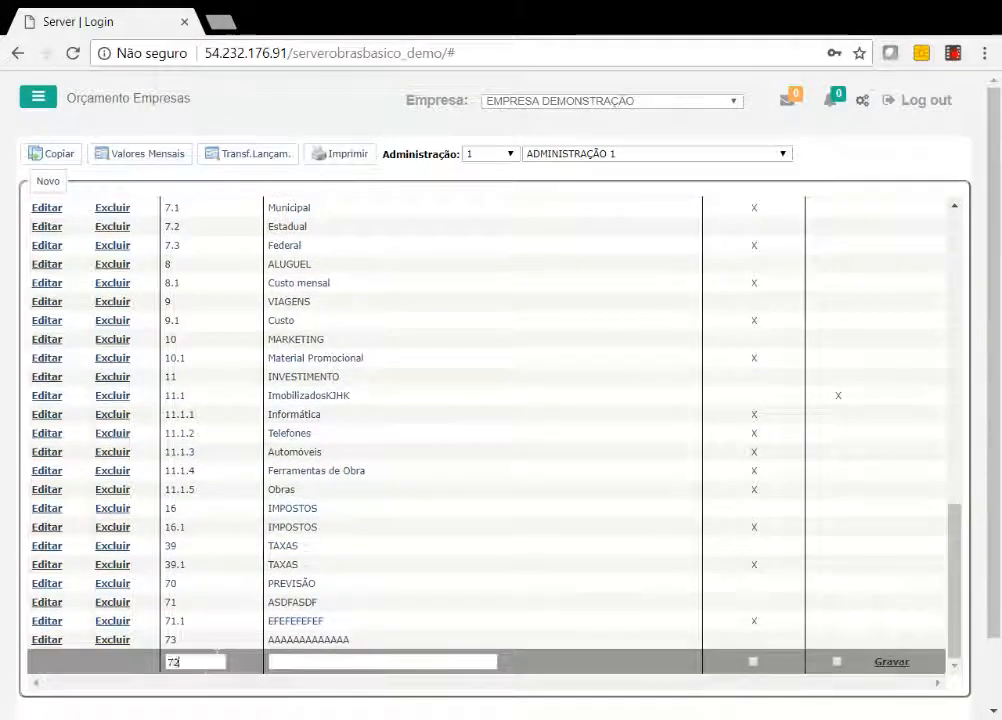
text(.1)
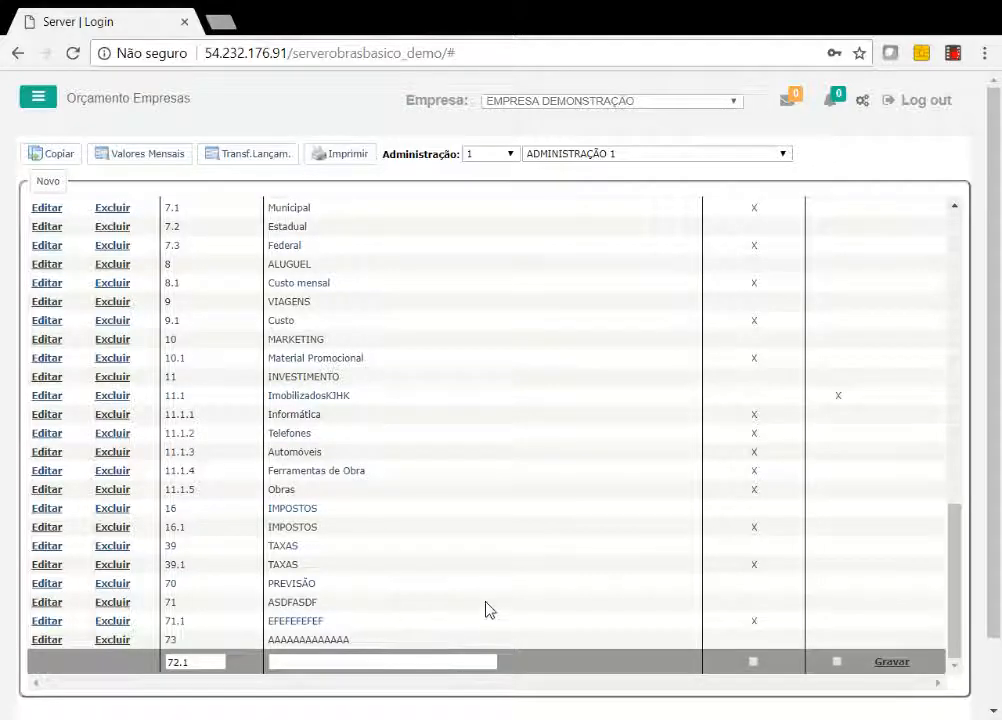
text(BBBBBBBBBBBBBBBB)
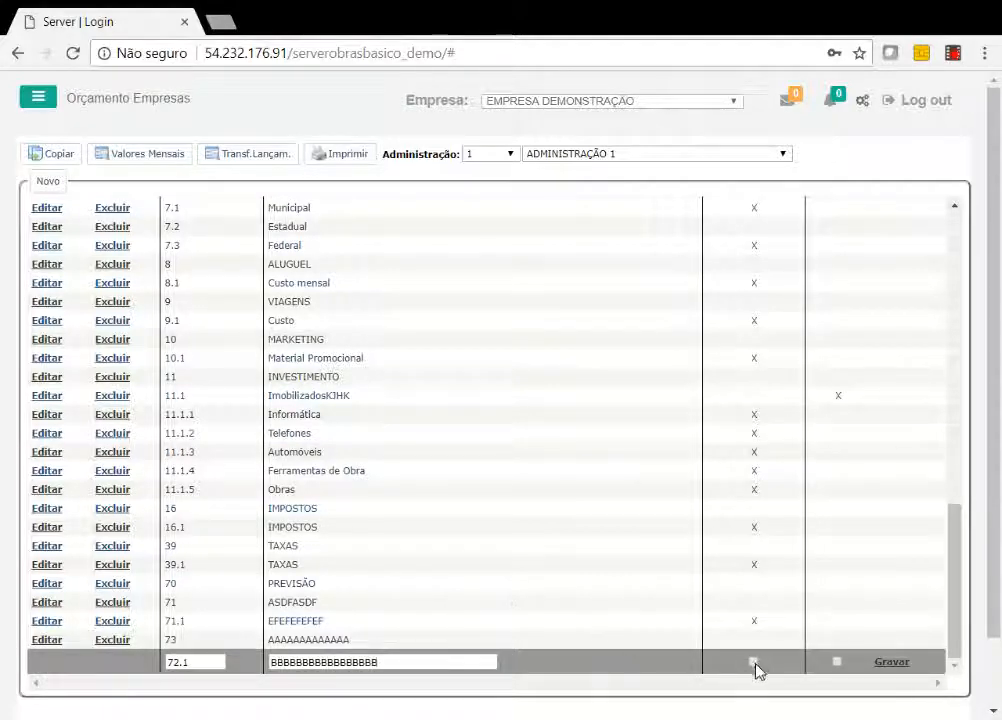
click(754, 662)
drag(957, 575, 945, 638)
click(893, 662)
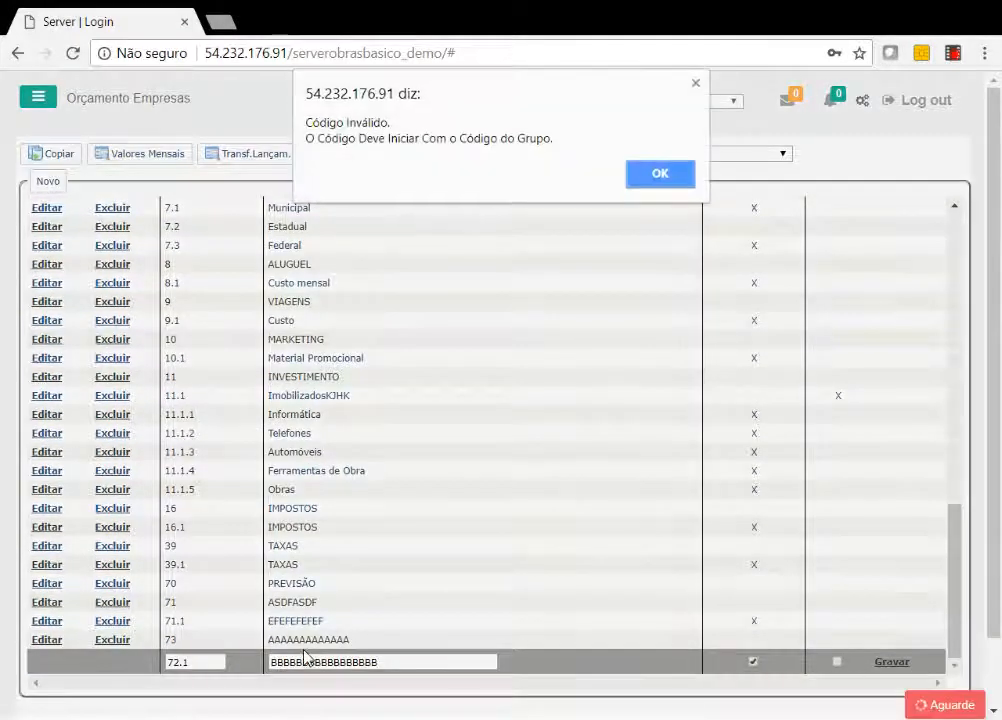
click(645, 177)
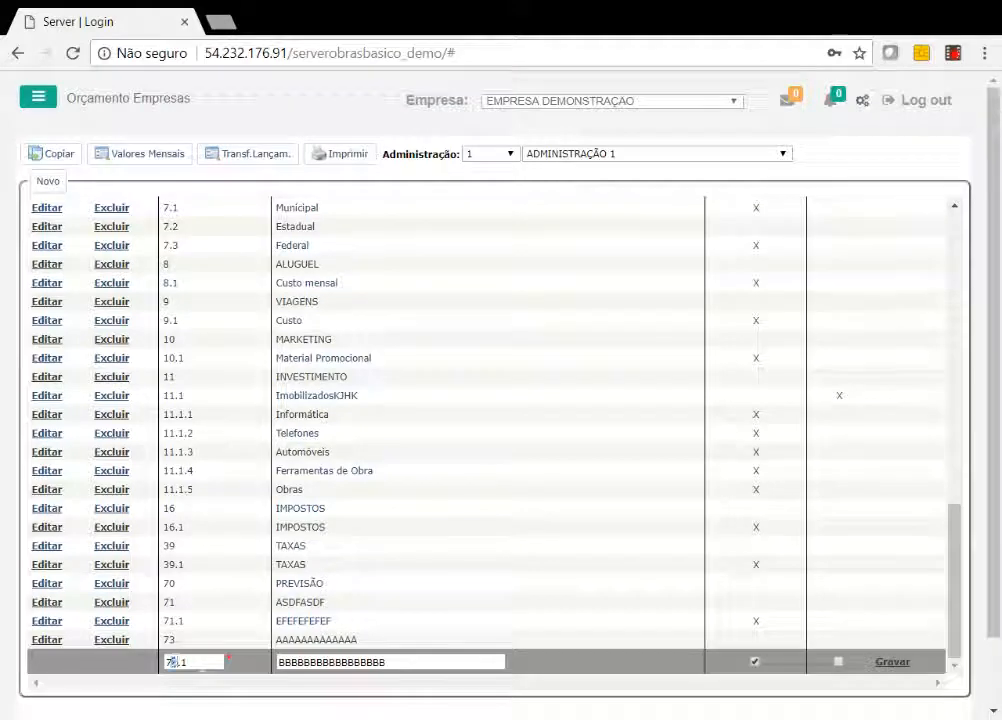
Correct the new Lançamento account's code to 73.1 and save it.
text(23)
key(Left)
key(BackSpace)
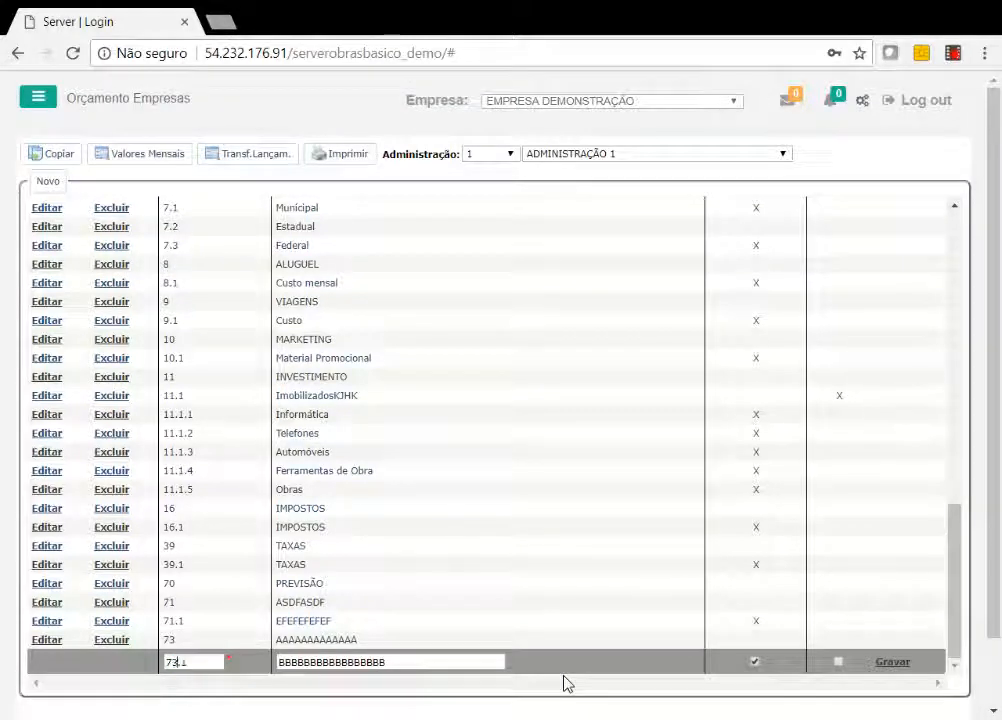
click(893, 661)
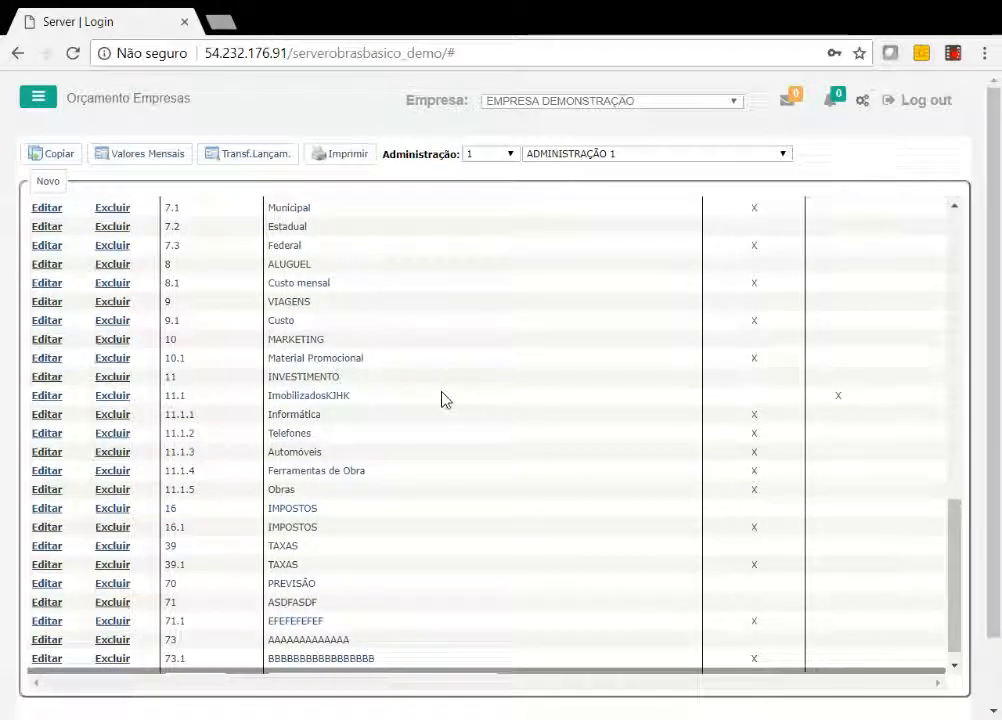
View the monthly values of ADMINISTRAÇÃO 1 for 2017 and the budget copy options, leaving each without changes.
click(166, 156)
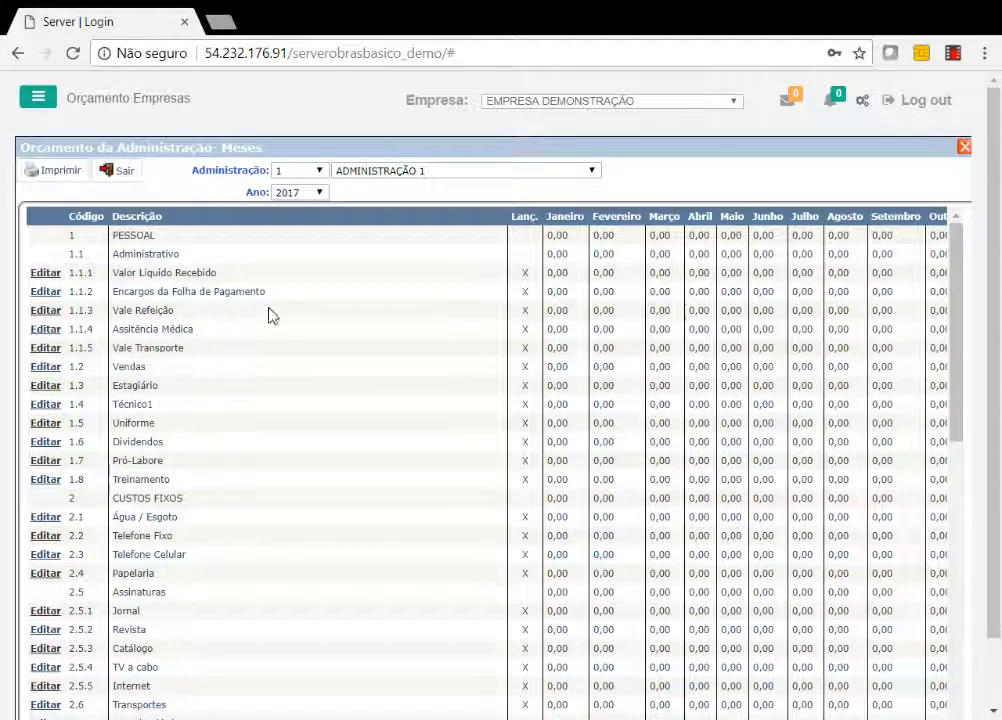
drag(246, 193, 260, 195)
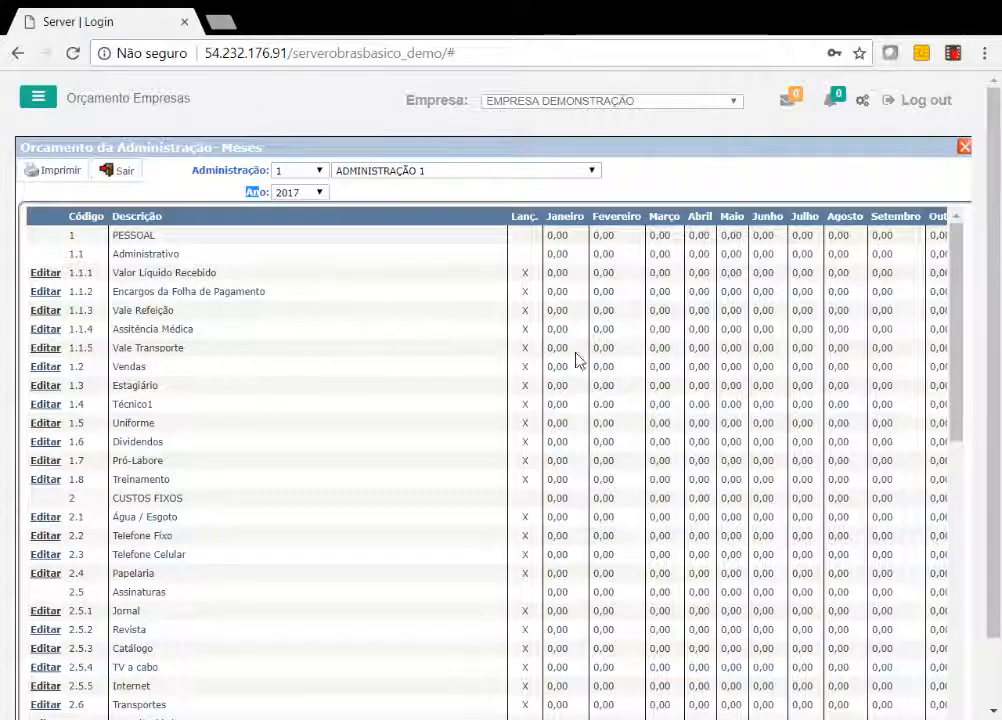
click(127, 177)
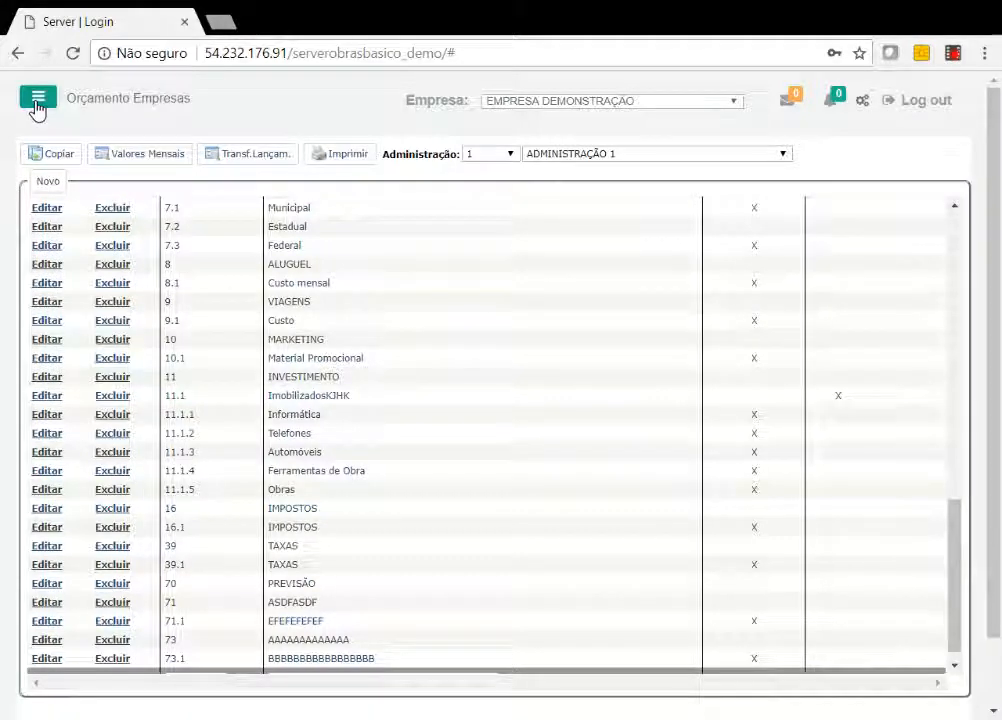
click(58, 155)
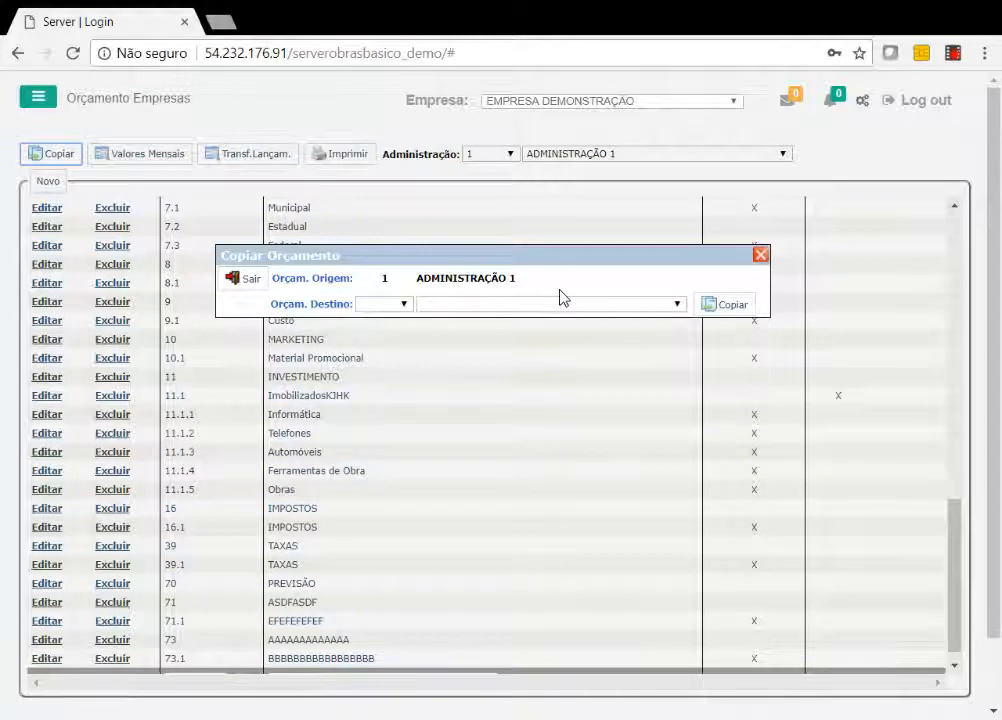
click(259, 283)
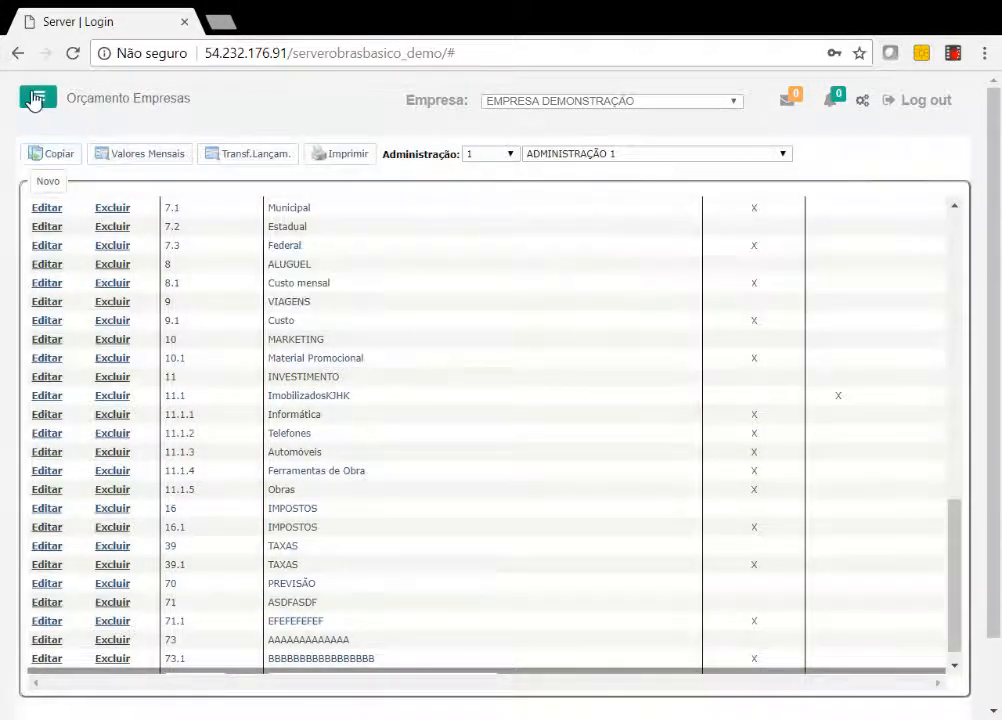
Open Plano Contas Receitas and examine the EMPRÉSTIMOS, SÓCIOS and FINANCIAMENTOS OBTIDOS accounts, then bring up the Planejamento options.
click(37, 96)
click(90, 445)
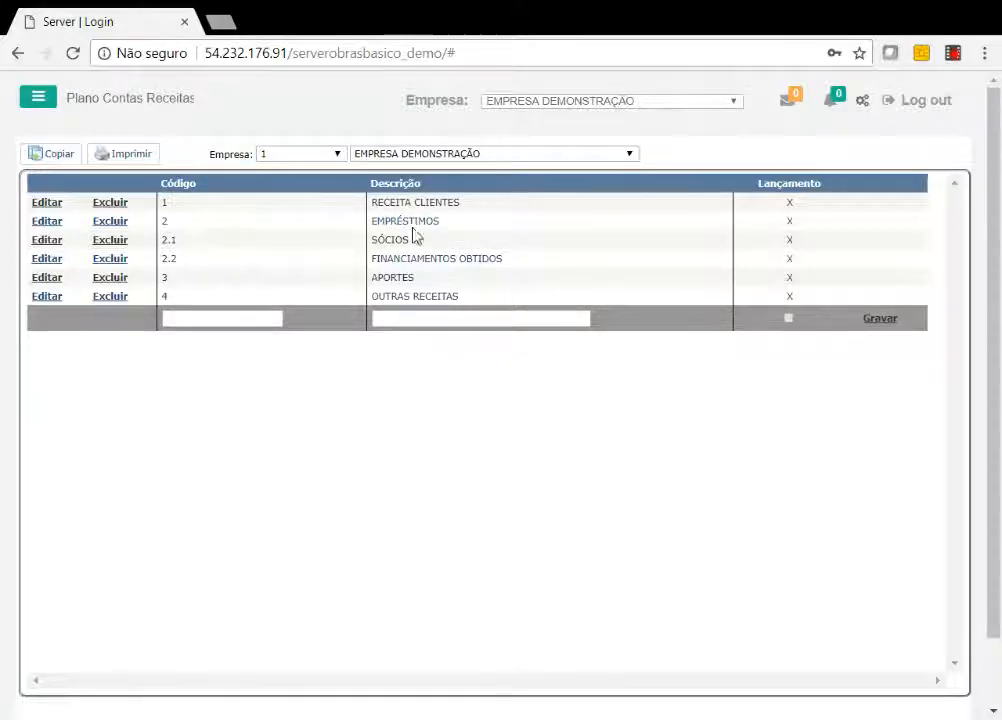
drag(441, 222, 377, 240)
drag(472, 259, 416, 259)
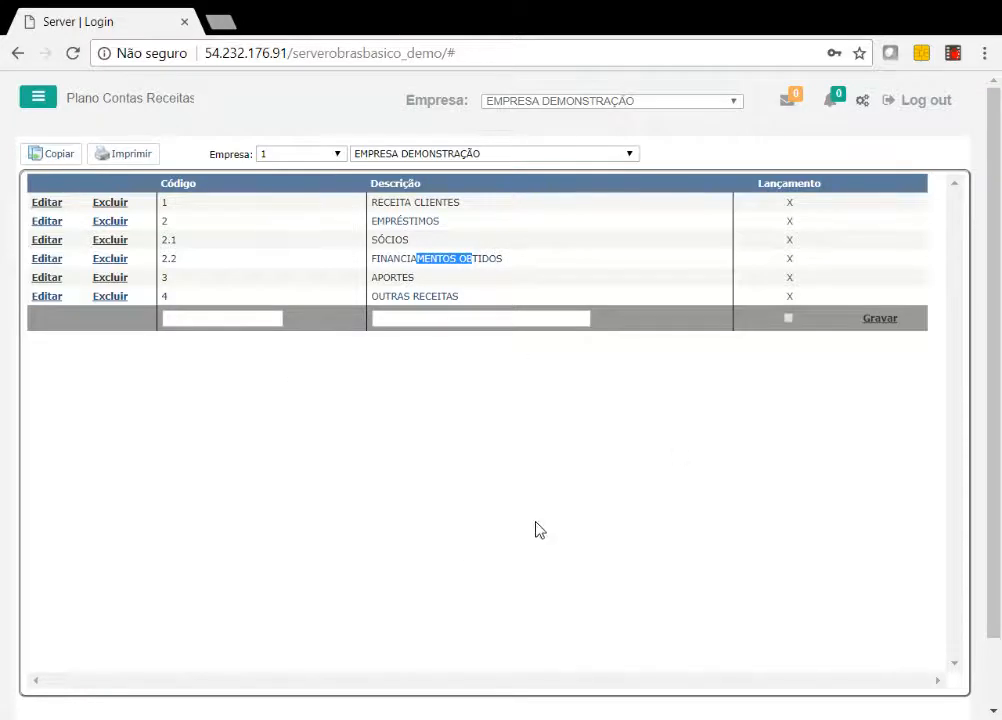
click(37, 100)
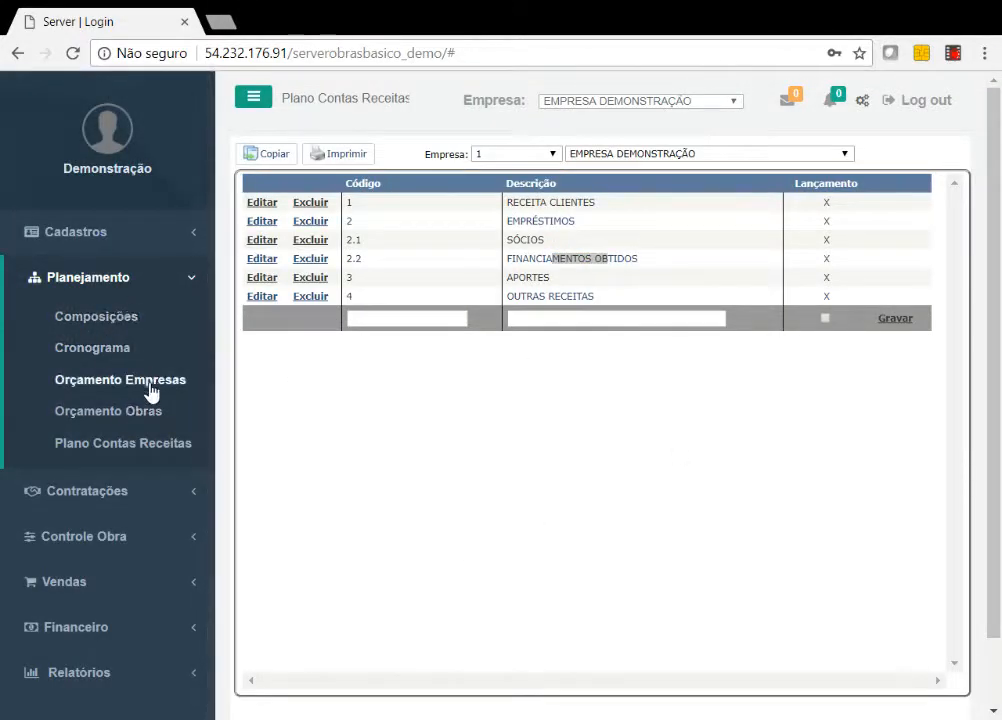